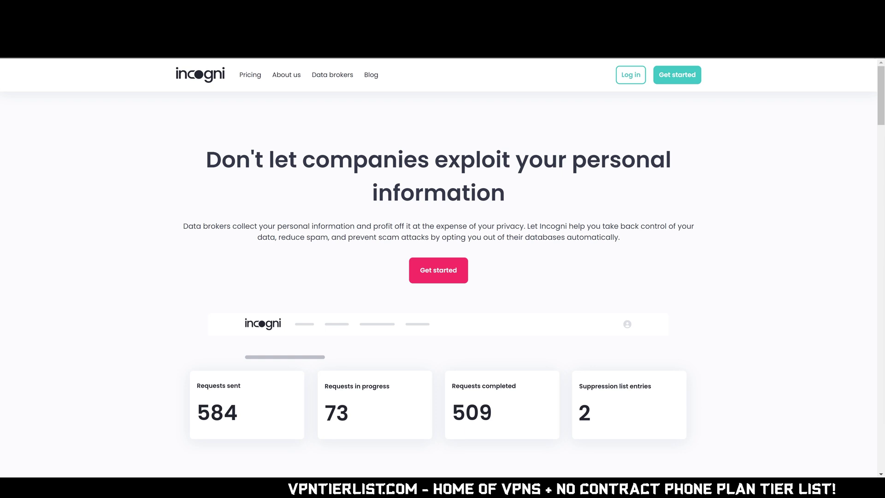
Scroll through the Incogni homepage to look over its content
{"action": "scroll", "coordinate": [705, 212], "scroll_direction": "down", "scroll_amount": 1}
{"action": "scroll", "coordinate": [705, 212], "scroll_direction": "down", "scroll_amount": 1}
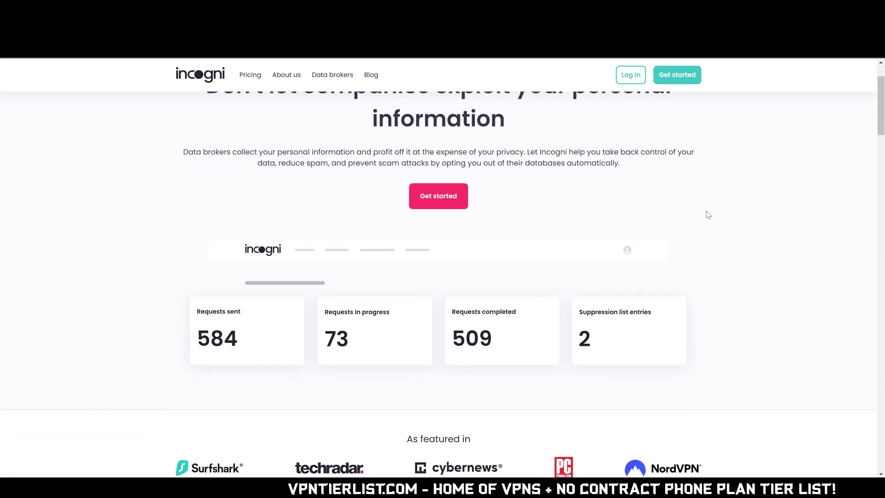
{"action": "scroll", "coordinate": [804, 218], "scroll_direction": "down", "scroll_amount": 3}
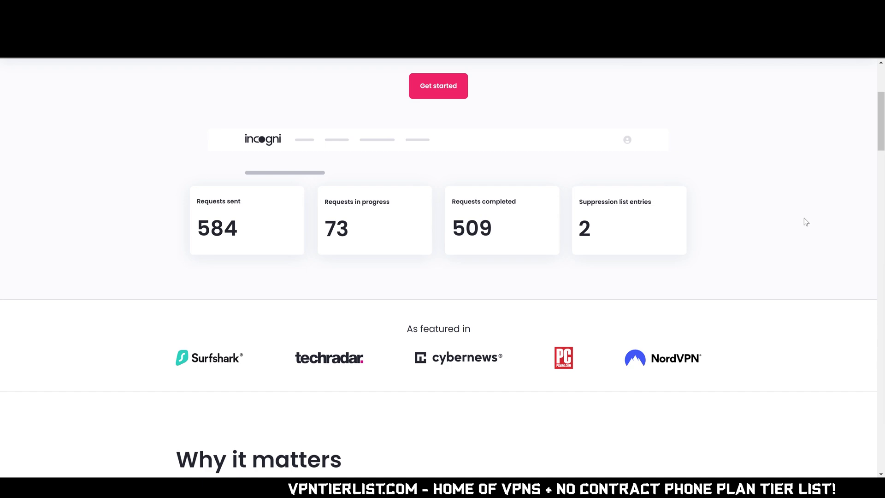
{"action": "scroll", "coordinate": [756, 216], "scroll_direction": "up", "scroll_amount": 5}
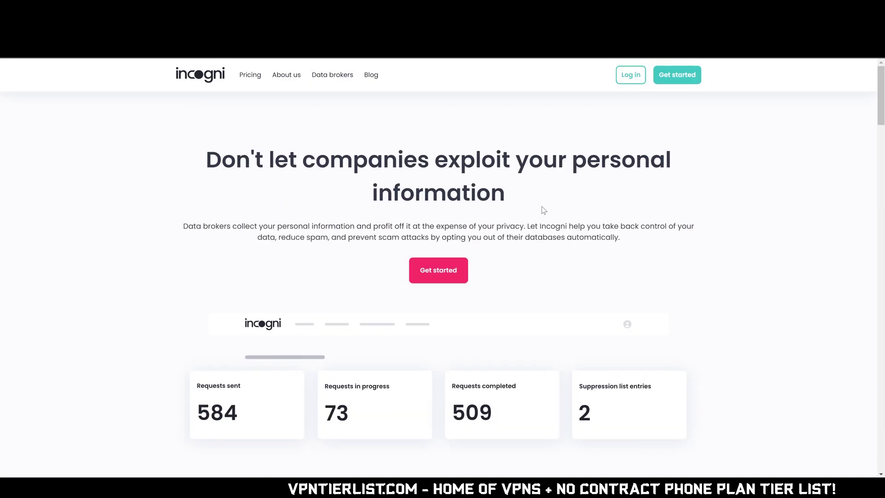
{"action": "scroll", "coordinate": [684, 224], "scroll_direction": "down", "scroll_amount": 4}
{"action": "scroll", "coordinate": [677, 222], "scroll_direction": "down", "scroll_amount": 8}
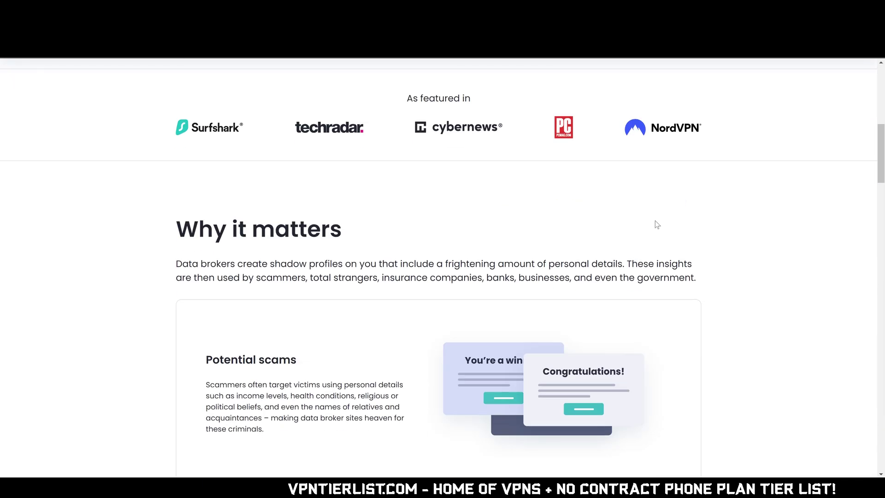
{"action": "scroll", "coordinate": [672, 226], "scroll_direction": "down", "scroll_amount": 4}
{"action": "scroll", "coordinate": [710, 216], "scroll_direction": "down", "scroll_amount": 8}
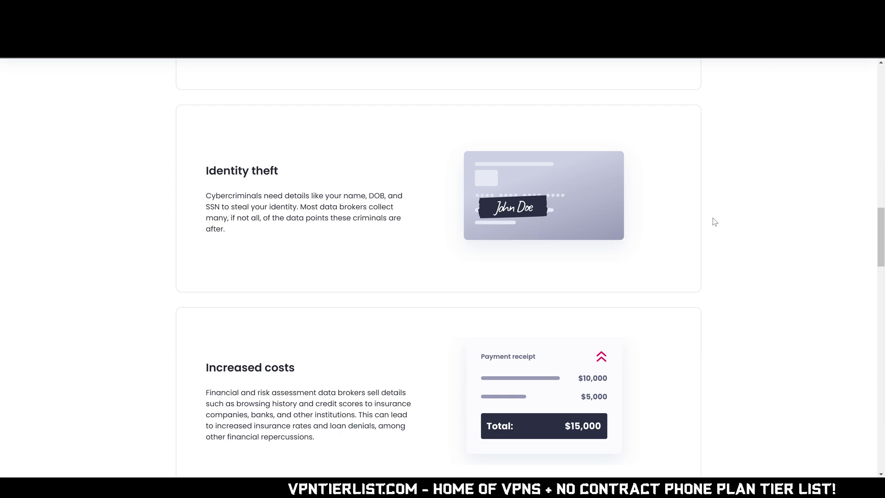
{"action": "scroll", "coordinate": [699, 197], "scroll_direction": "down", "scroll_amount": 6}
{"action": "scroll", "coordinate": [723, 184], "scroll_direction": "down", "scroll_amount": 3}
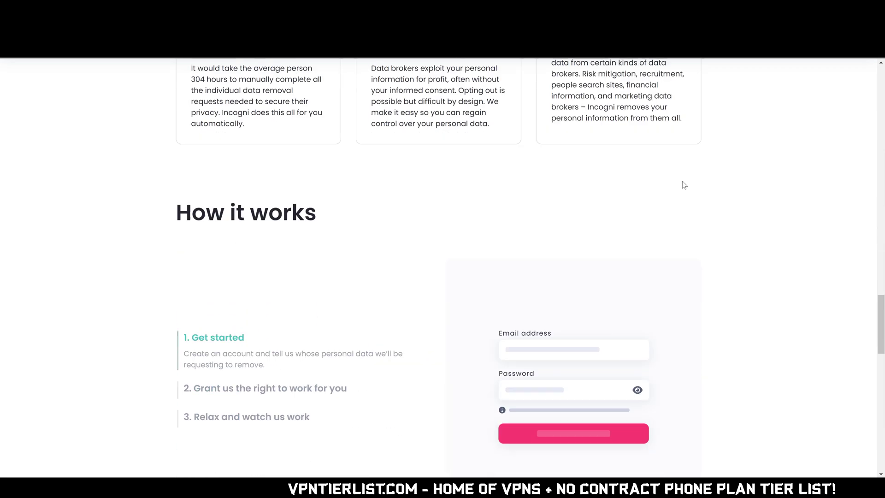
{"action": "scroll", "coordinate": [678, 189], "scroll_direction": "down", "scroll_amount": 10}
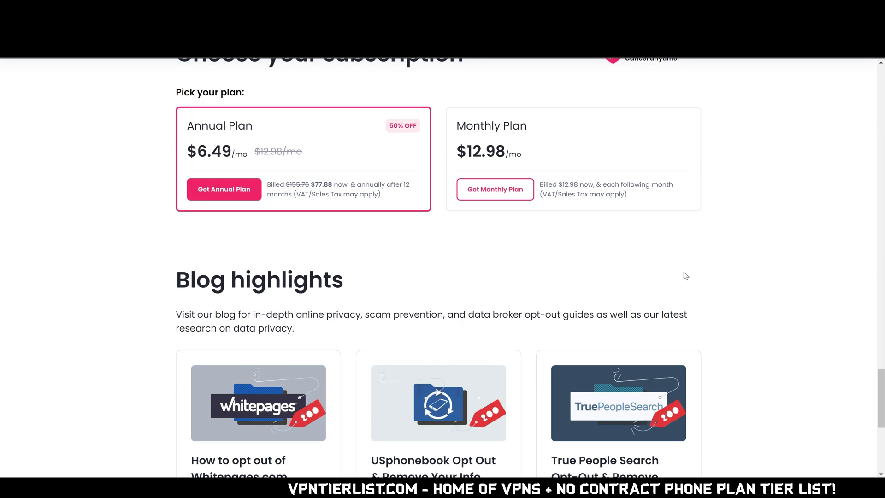
{"action": "scroll", "coordinate": [607, 260], "scroll_direction": "up", "scroll_amount": 4}
{"action": "scroll", "coordinate": [468, 203], "scroll_direction": "up", "scroll_amount": 20}
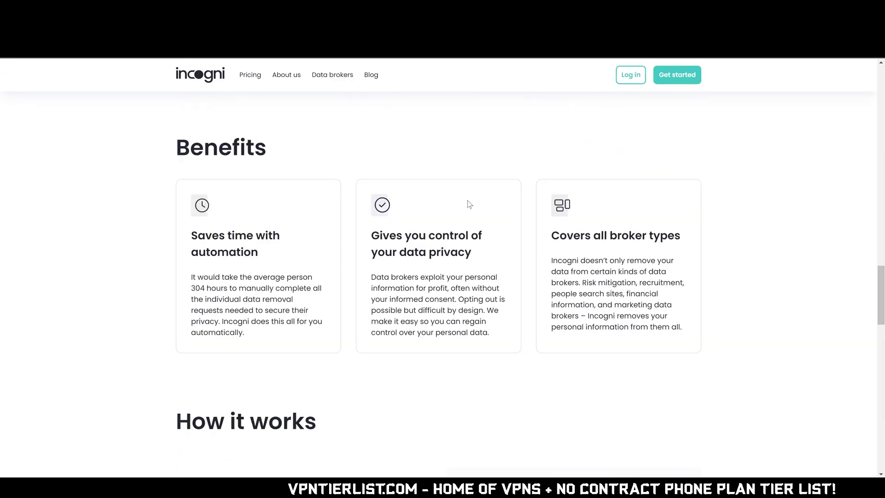
{"action": "scroll", "coordinate": [468, 204], "scroll_direction": "up", "scroll_amount": 15}
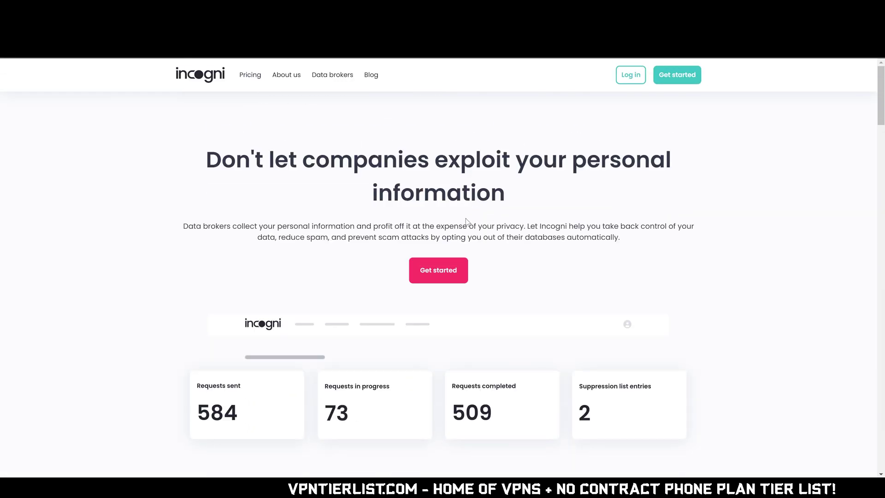
Open Incogni's Pricing page showing the Annual and Monthly plans
{"action": "left_click", "coordinate": [250, 74]}
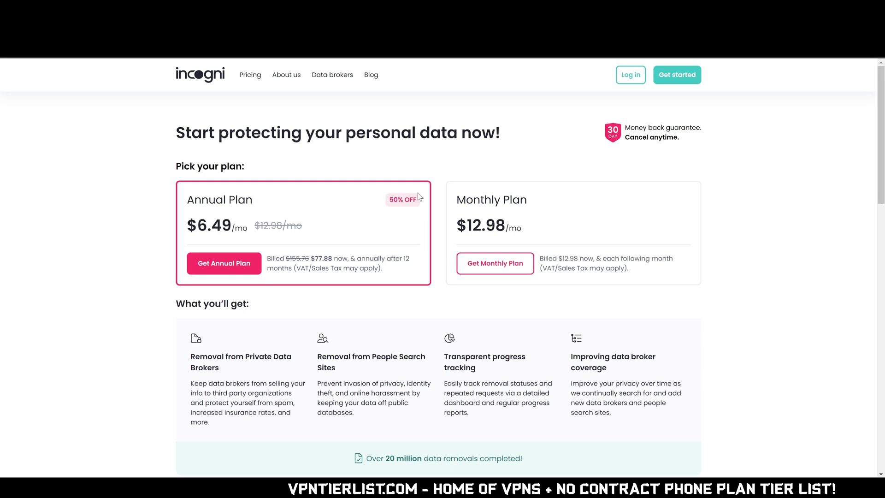
{"action": "scroll", "coordinate": [420, 251], "scroll_direction": "down", "scroll_amount": 1}
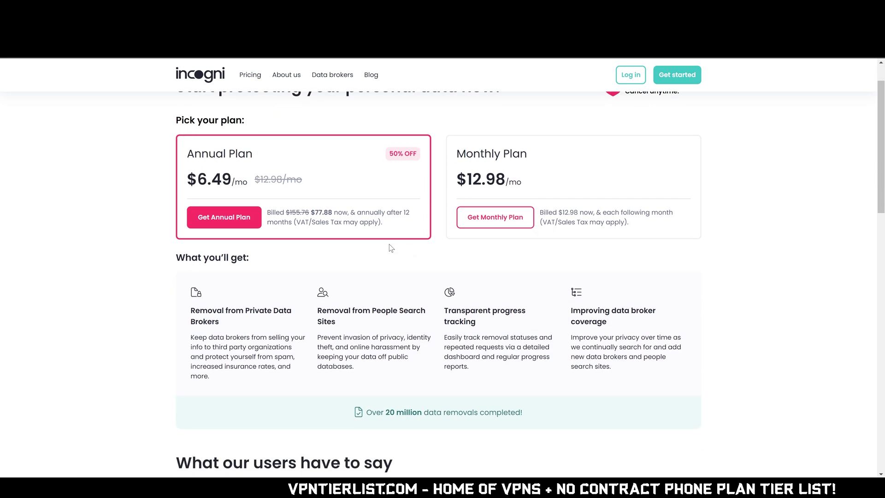
{"action": "scroll", "coordinate": [394, 210], "scroll_direction": "up", "scroll_amount": 1}
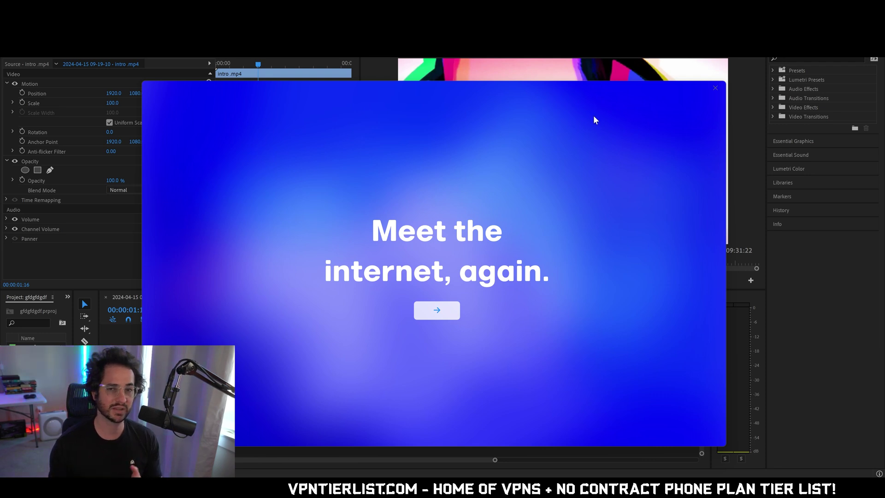
Start Arc's first-run setup from the 'Meet the internet, again.' welcome screen
{"action": "left_click", "coordinate": [445, 313]}
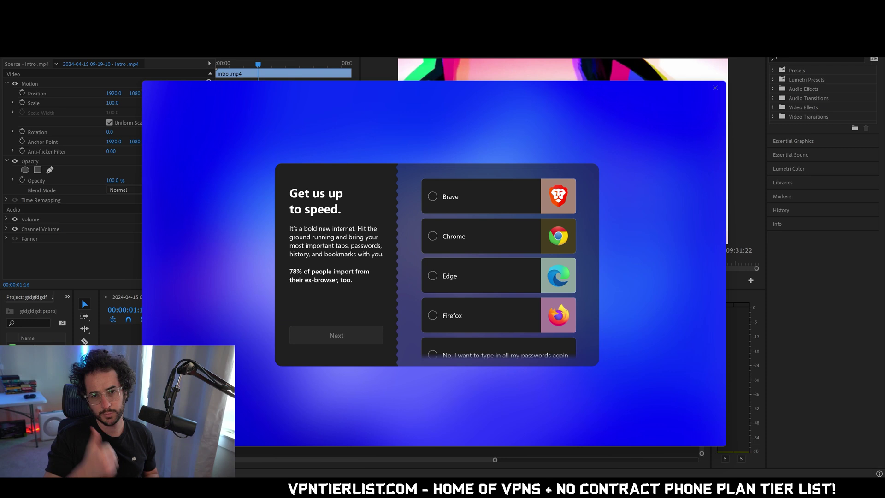
Skip the import, answer 'No, still exploring my options' for default browser, and get started
{"action": "left_click", "coordinate": [461, 354]}
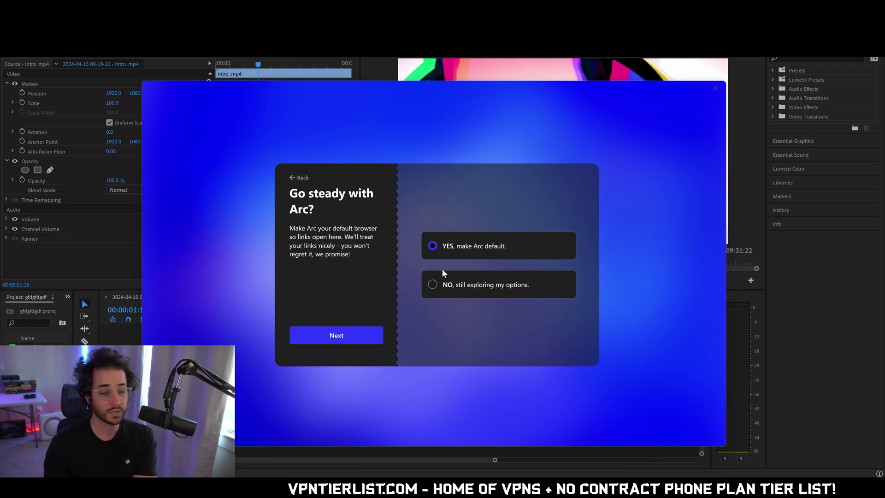
{"action": "left_click", "coordinate": [489, 286]}
{"action": "left_click", "coordinate": [363, 336]}
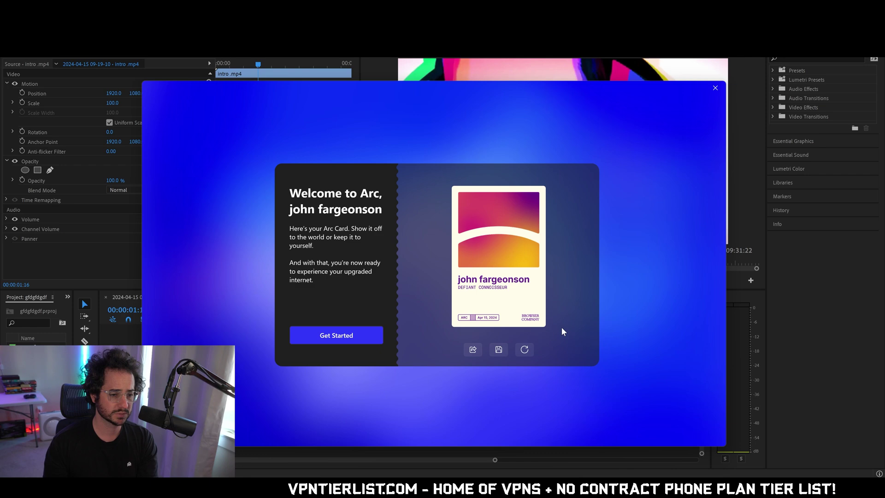
{"action": "left_click", "coordinate": [356, 333]}
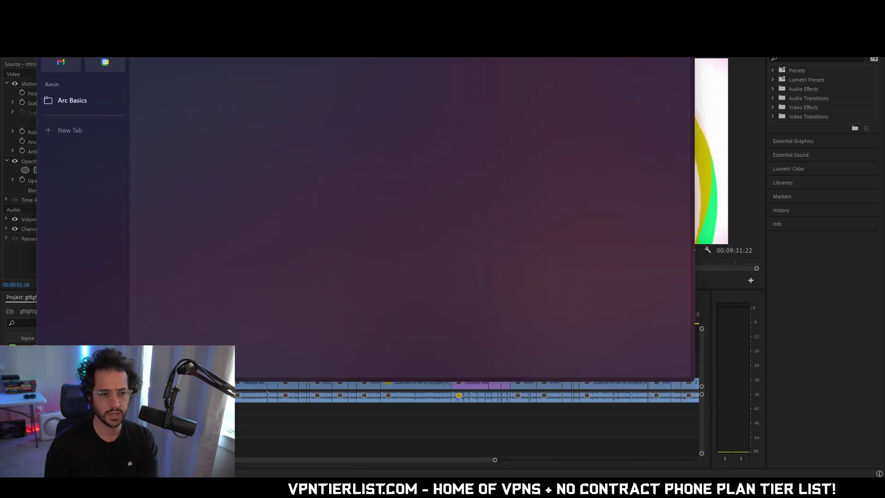
Reposition the Arc window and browse the Arc logo menu
{"action": "left_click_drag", "start_coordinate": [515, 50], "coordinate": [582, 95]}
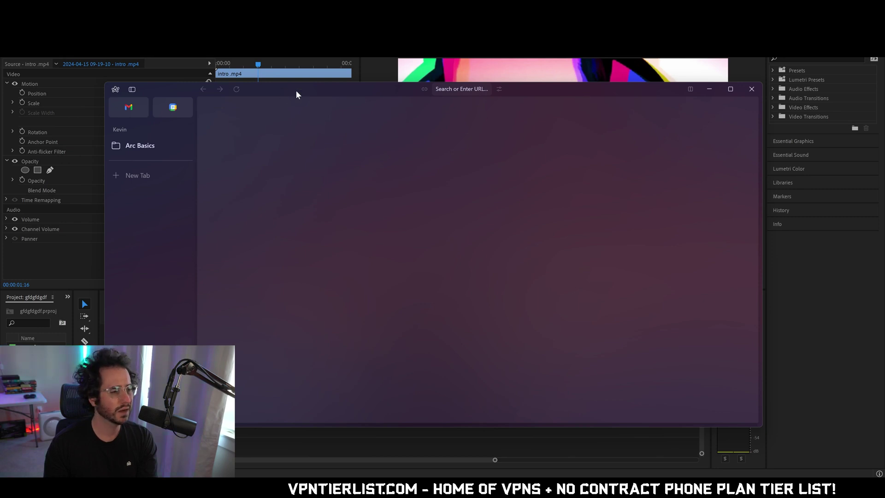
{"action": "left_click_drag", "start_coordinate": [296, 91], "coordinate": [316, 92]}
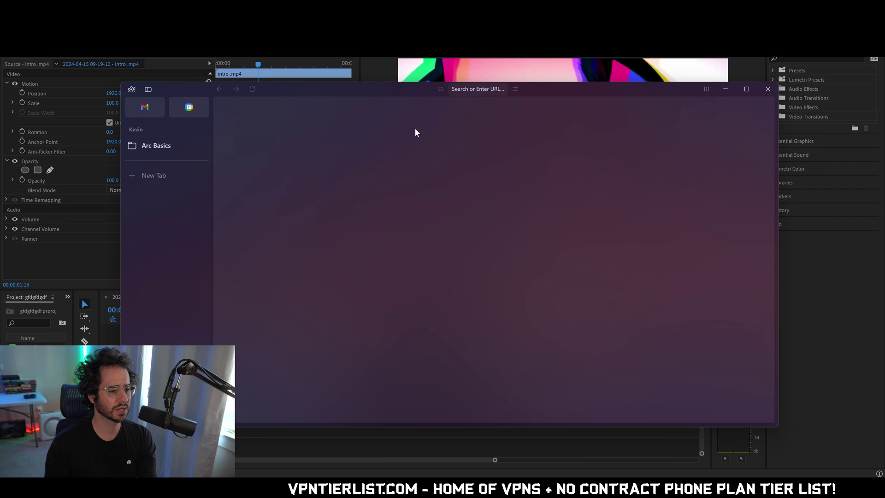
{"action": "left_click", "coordinate": [132, 91]}
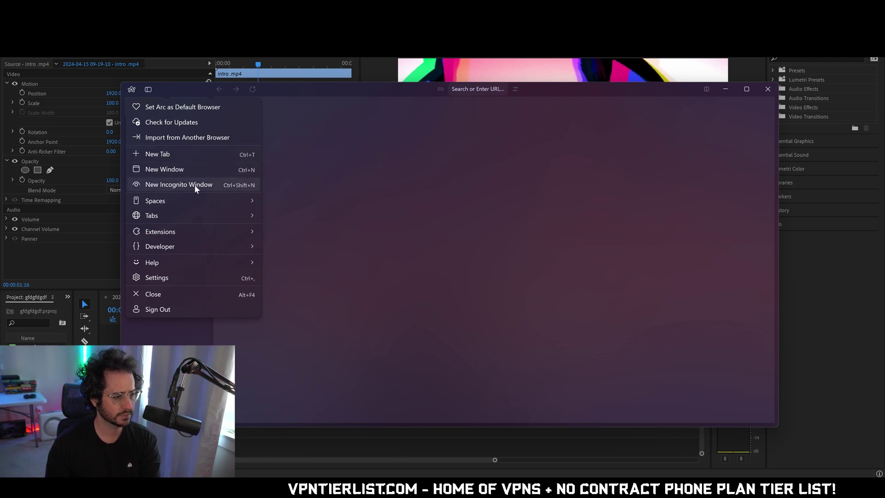
{"action": "mouse_move", "coordinate": [211, 201]}
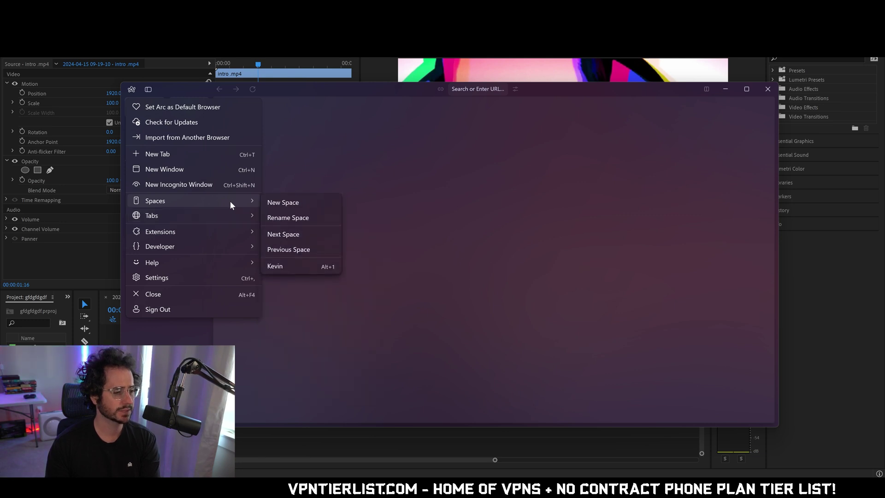
{"action": "mouse_move", "coordinate": [226, 216]}
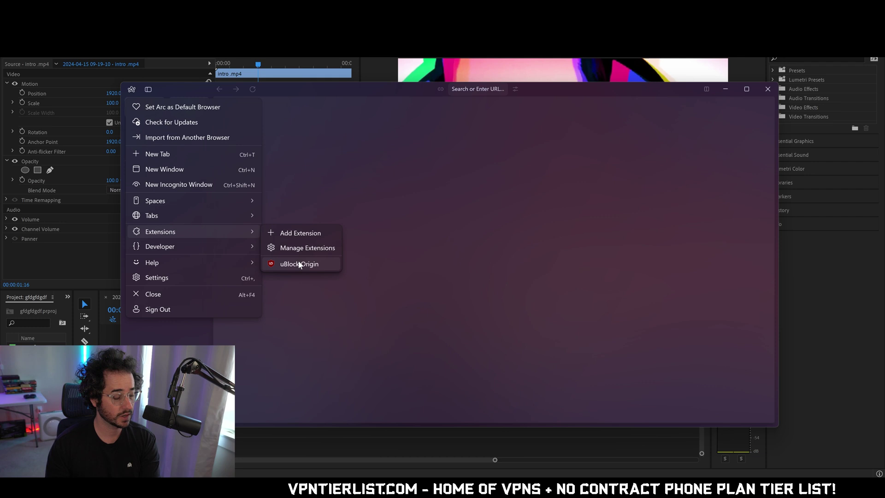
{"action": "left_click", "coordinate": [299, 262]}
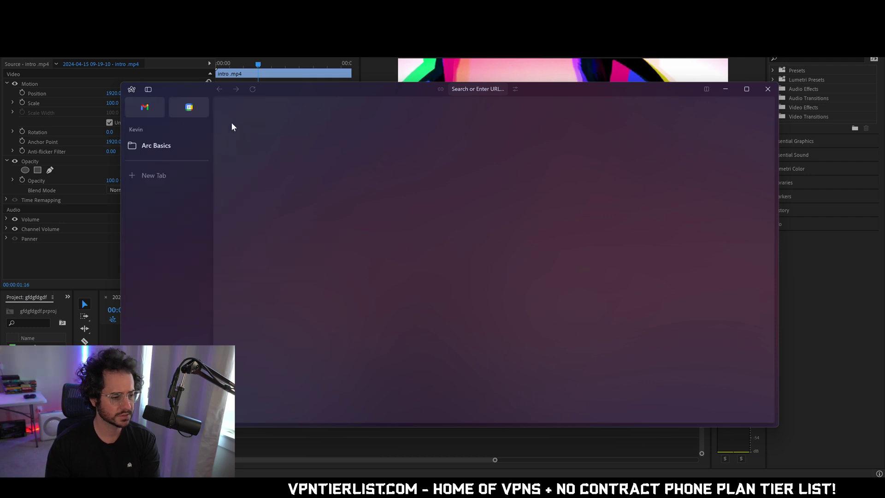
Choose Manage Extensions from the Arc menu's Extensions submenu
{"action": "left_click", "coordinate": [131, 89]}
{"action": "mouse_move", "coordinate": [184, 230]}
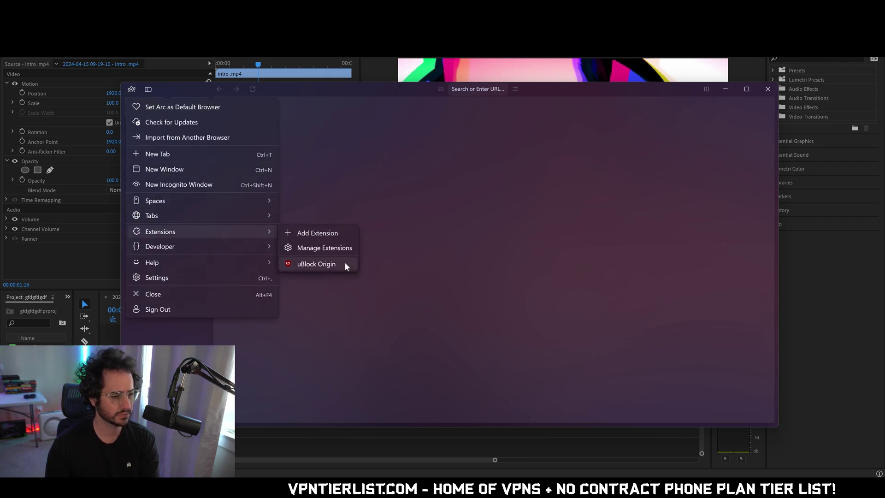
{"action": "left_click", "coordinate": [339, 247]}
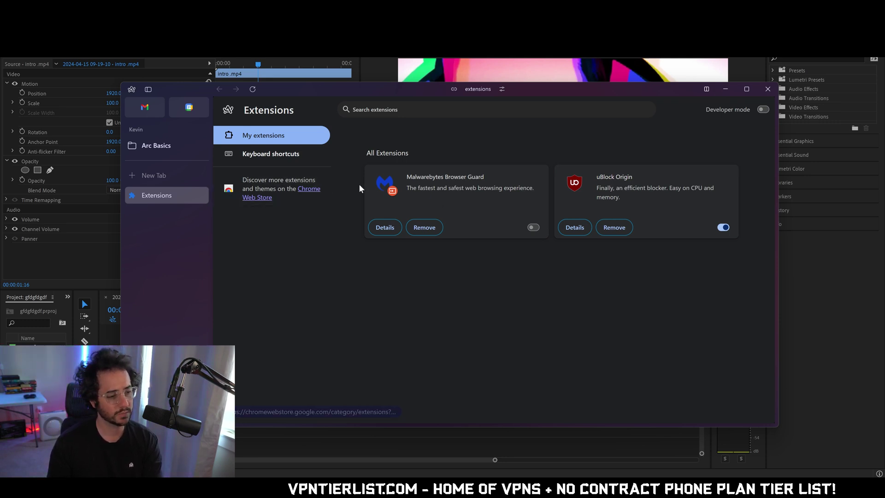
{"action": "left_click", "coordinate": [310, 190]}
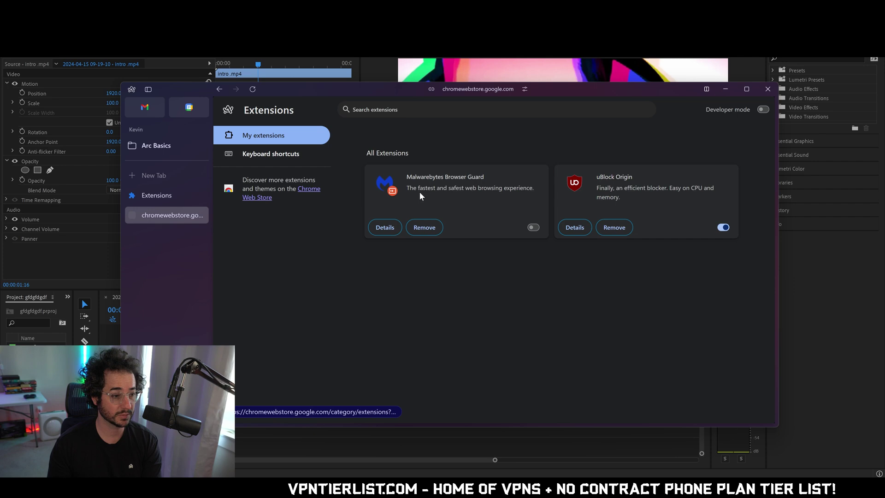
{"action": "left_click", "coordinate": [159, 195]}
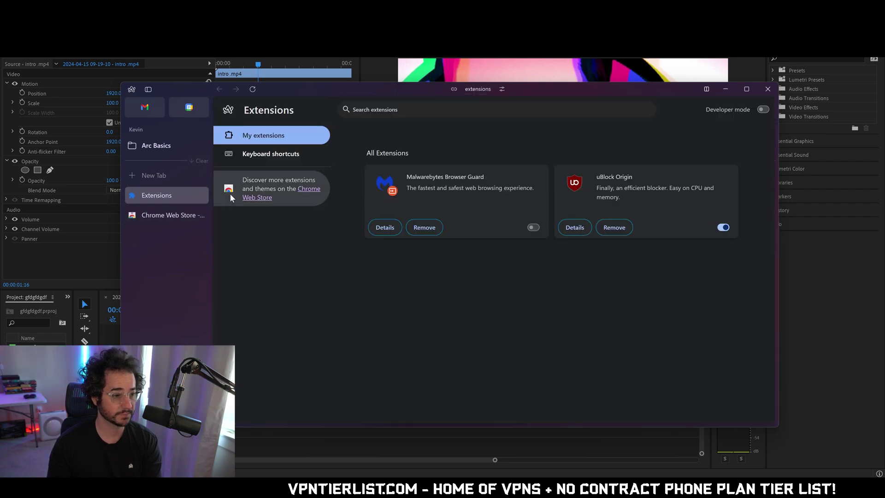
{"action": "left_click", "coordinate": [189, 214]}
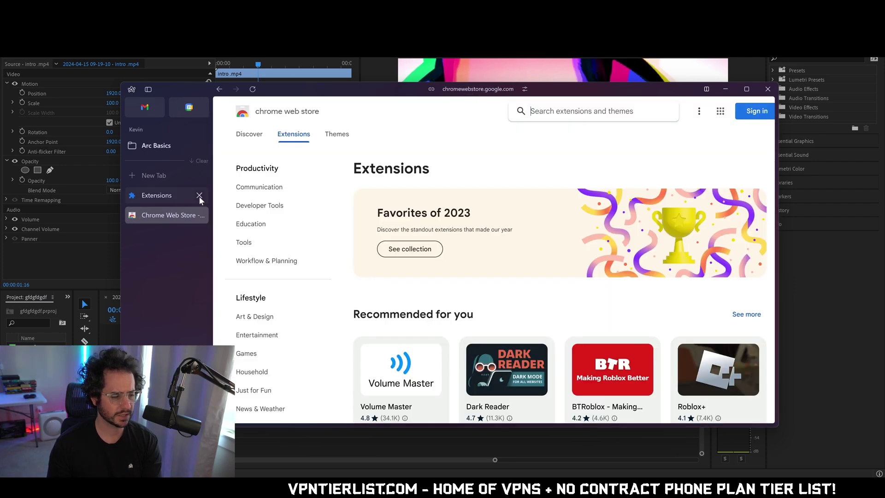
{"action": "left_click", "coordinate": [169, 196]}
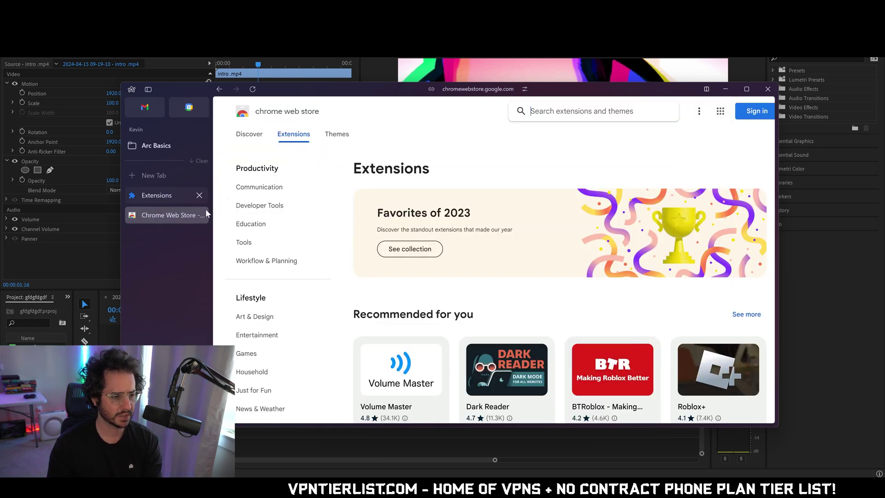
{"action": "left_click", "coordinate": [165, 195]}
{"action": "left_click", "coordinate": [166, 213]}
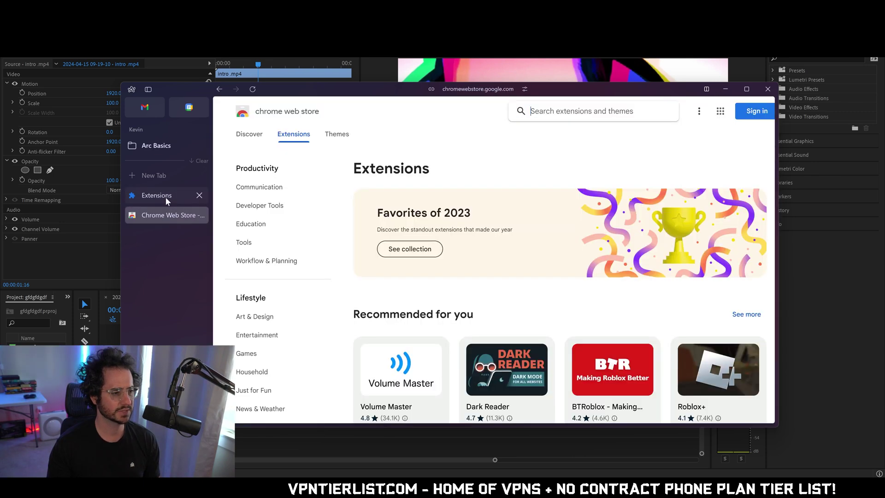
{"action": "left_click", "coordinate": [165, 195]}
{"action": "left_click", "coordinate": [167, 214]}
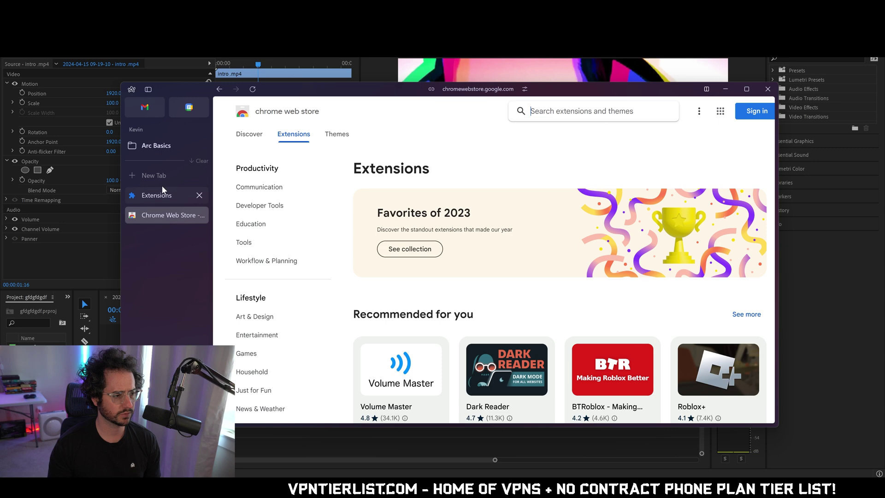
Open youtube.com in a new tab and search for 'tom spark reviews'
{"action": "left_click", "coordinate": [181, 176]}
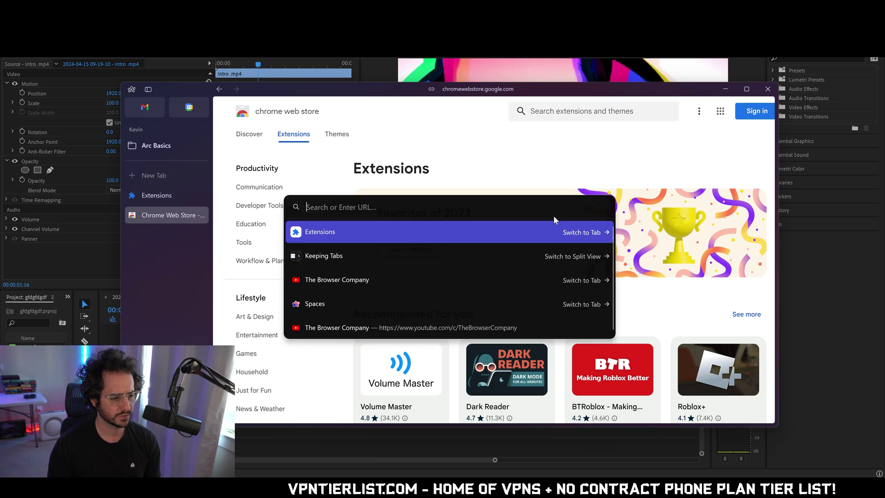
{"action": "type", "text": "youtube"}
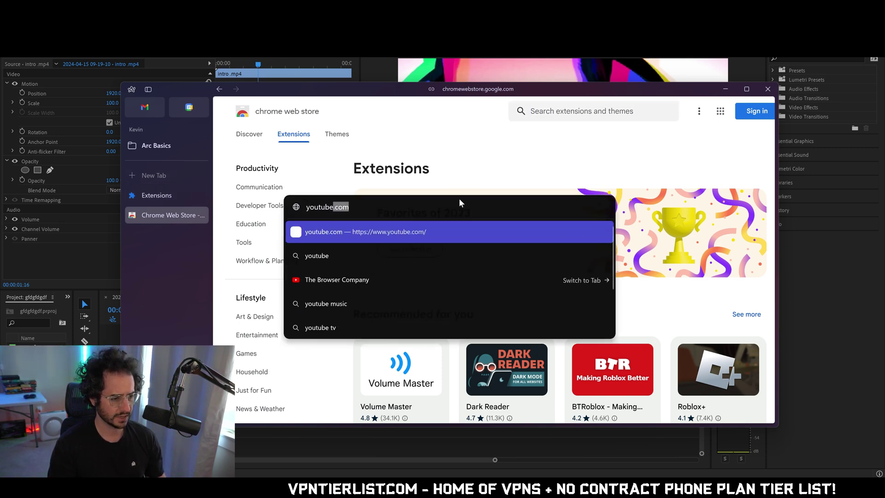
{"action": "type", "text": ".com"}
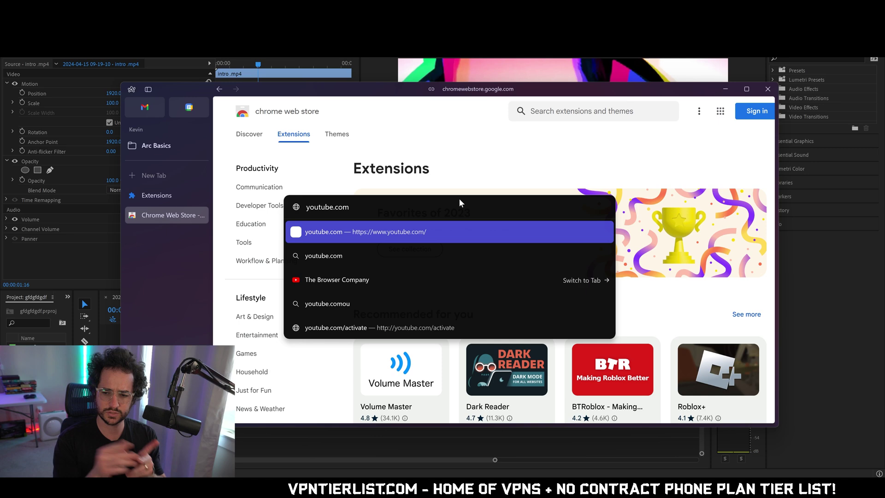
{"action": "key", "text": "Return"}
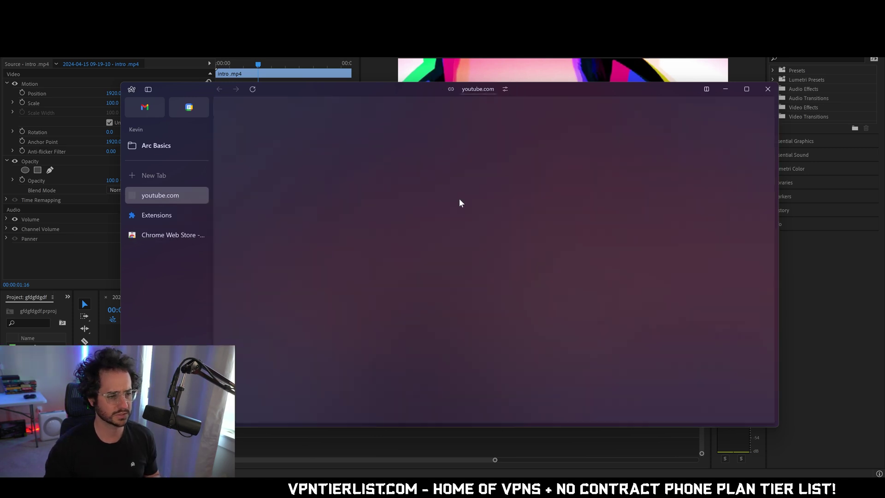
{"action": "type", "text": "tom"}
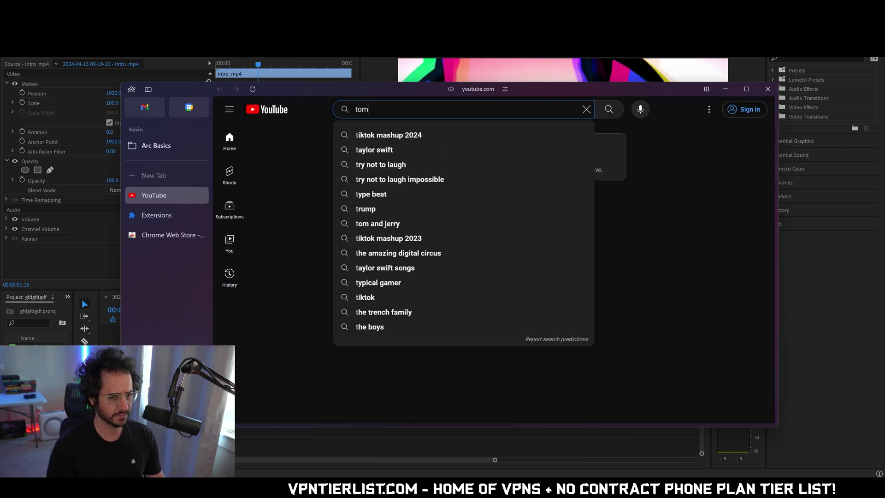
{"action": "type", "text": " spark reviews"}
{"action": "key", "text": "Return"}
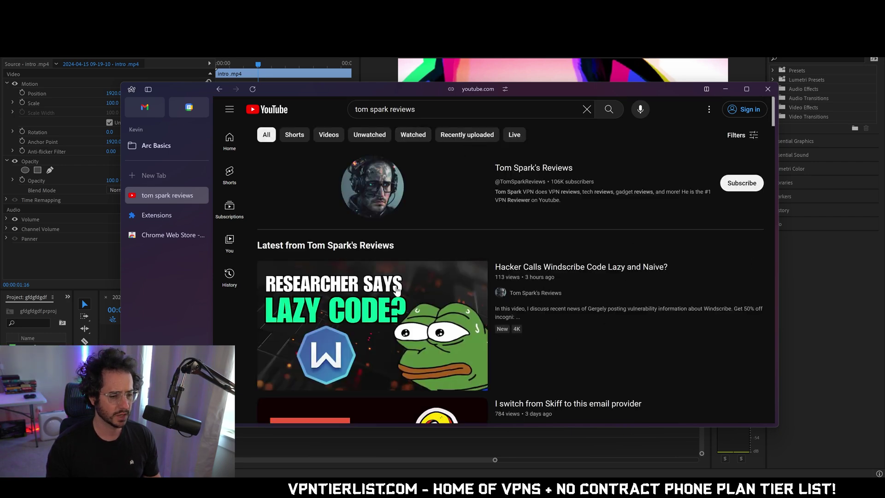
Play and pause the channel's latest video, then return to the Extensions tab
{"action": "left_click", "coordinate": [525, 267]}
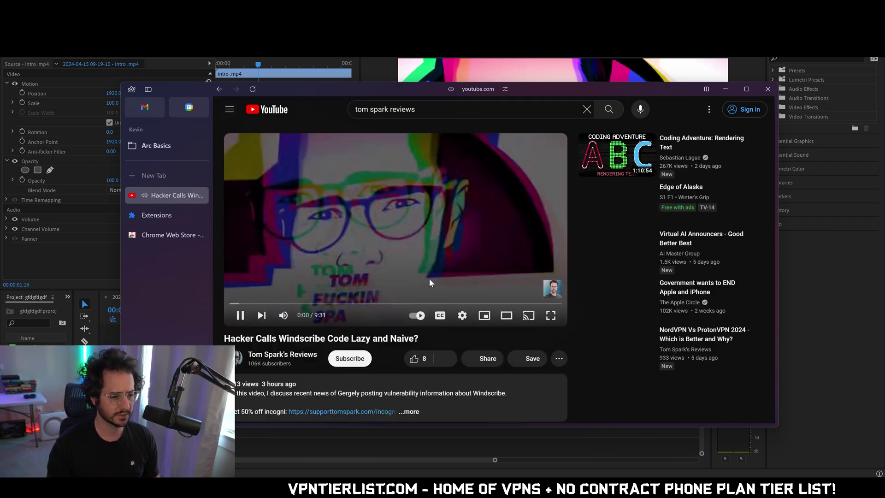
{"action": "left_click", "coordinate": [510, 225]}
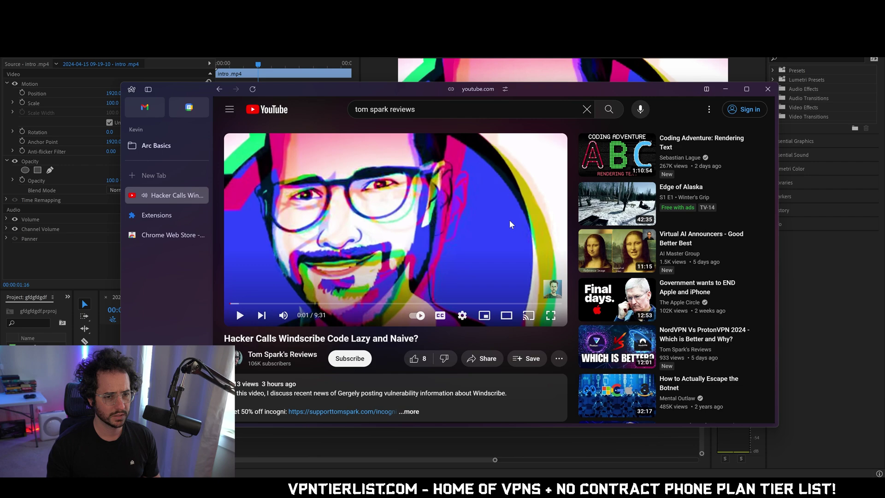
{"action": "scroll", "coordinate": [481, 226], "scroll_direction": "down", "scroll_amount": 4}
{"action": "scroll", "coordinate": [533, 266], "scroll_direction": "up", "scroll_amount": 4}
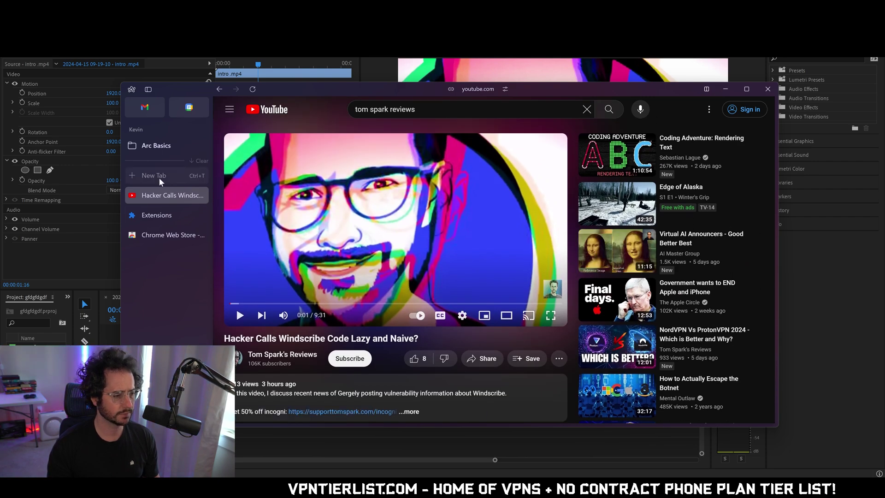
{"action": "left_click", "coordinate": [162, 217]}
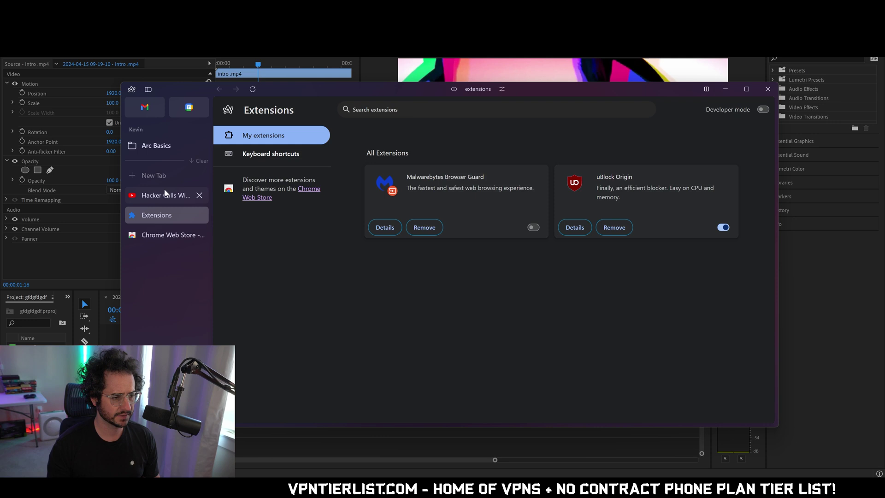
Expand the Arc Basics folder and read its Pinned Tabs help article
{"action": "left_click", "coordinate": [148, 146]}
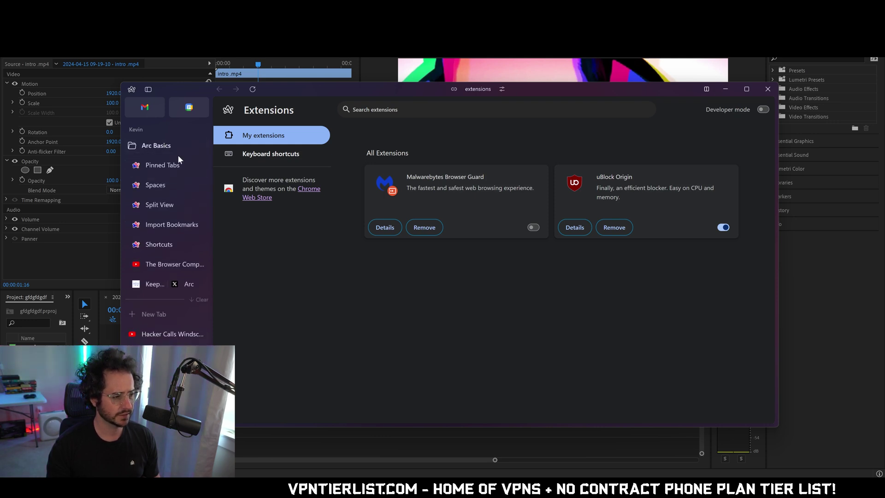
{"action": "left_click", "coordinate": [162, 165]}
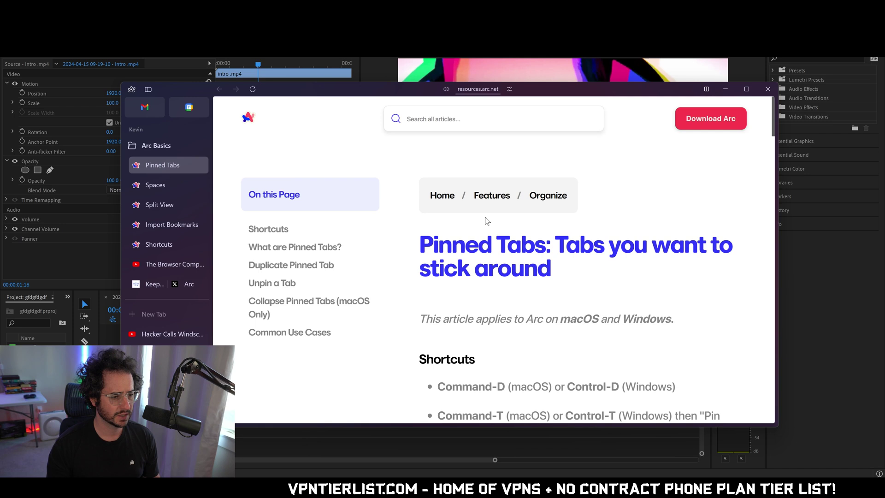
{"action": "scroll", "coordinate": [487, 221], "scroll_direction": "down", "scroll_amount": 3}
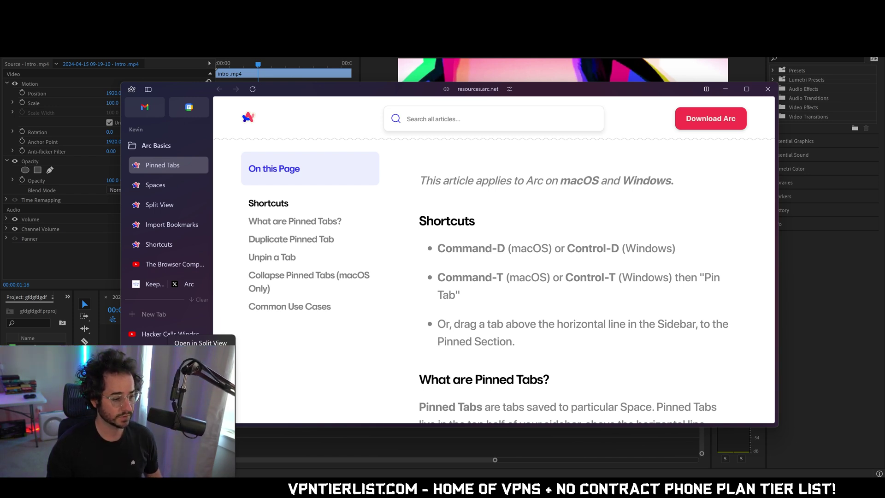
Pin the YouTube video tab, then close it
{"action": "right_click", "coordinate": [237, 384]}
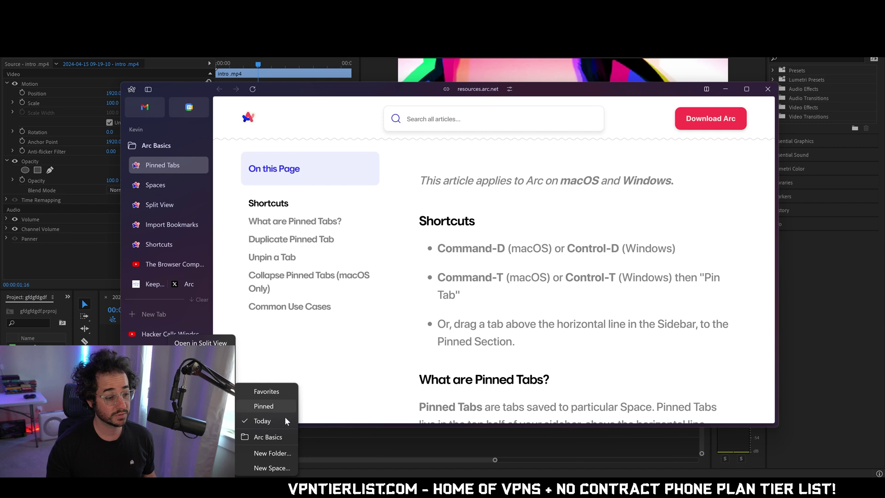
{"action": "left_click", "coordinate": [279, 405]}
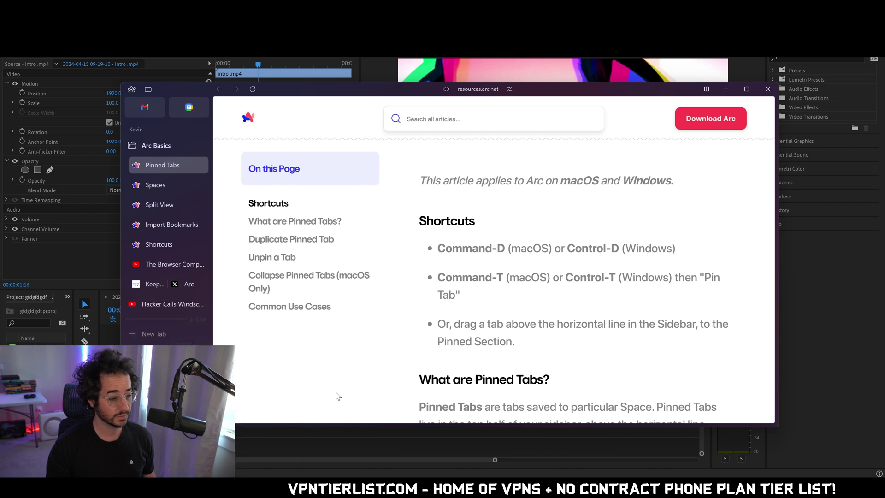
{"action": "left_click", "coordinate": [199, 304]}
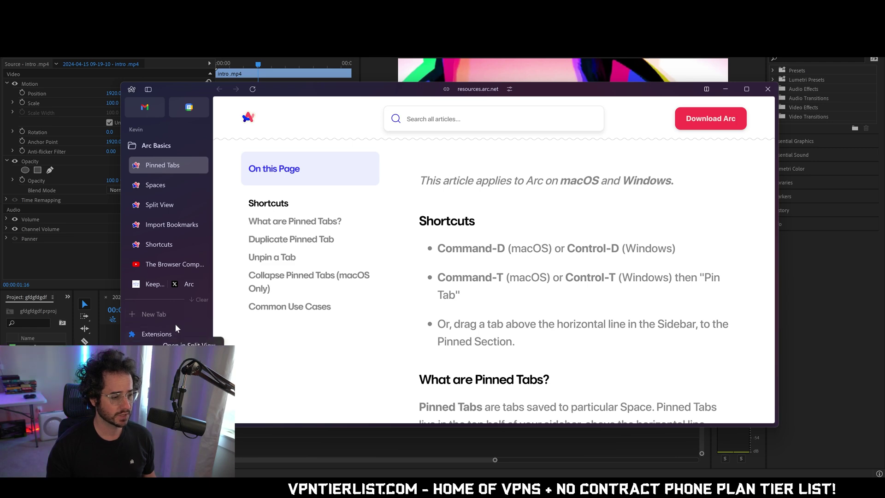
Show Extensions in Split View beside the article, widen its pane, then close it
{"action": "left_click", "coordinate": [190, 335], "text": "shift"}
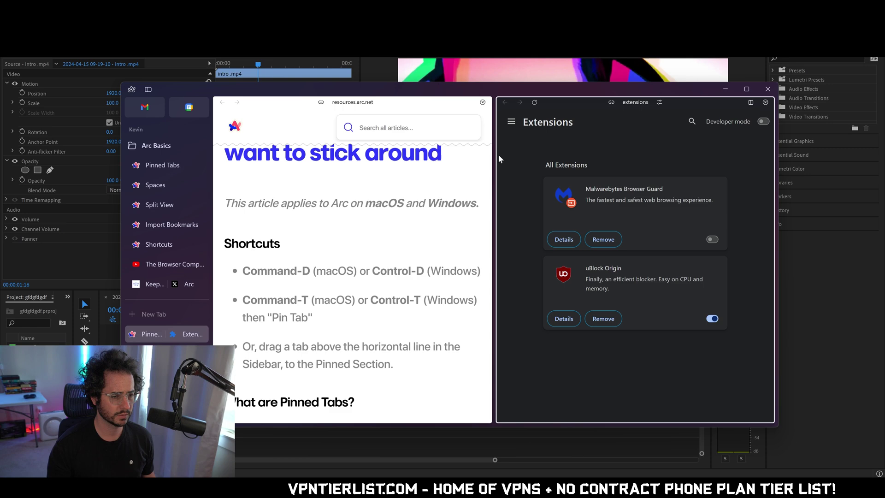
{"action": "left_click_drag", "start_coordinate": [496, 156], "coordinate": [528, 193]}
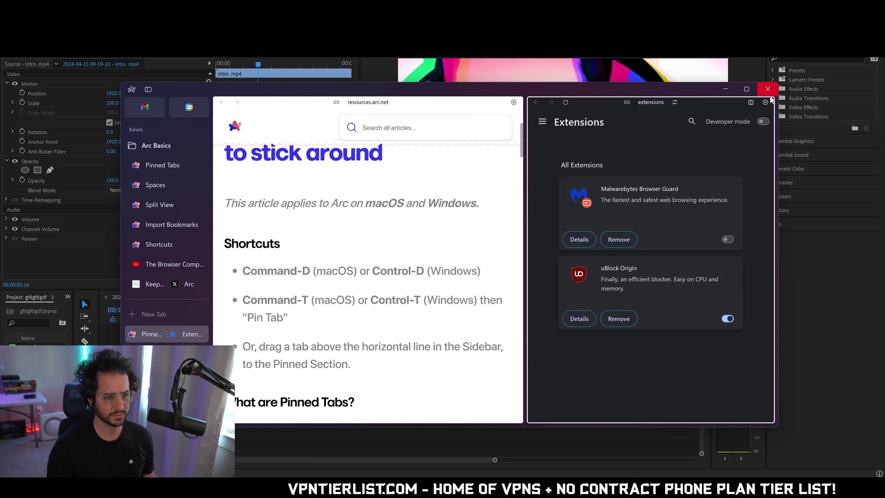
{"action": "left_click", "coordinate": [200, 334]}
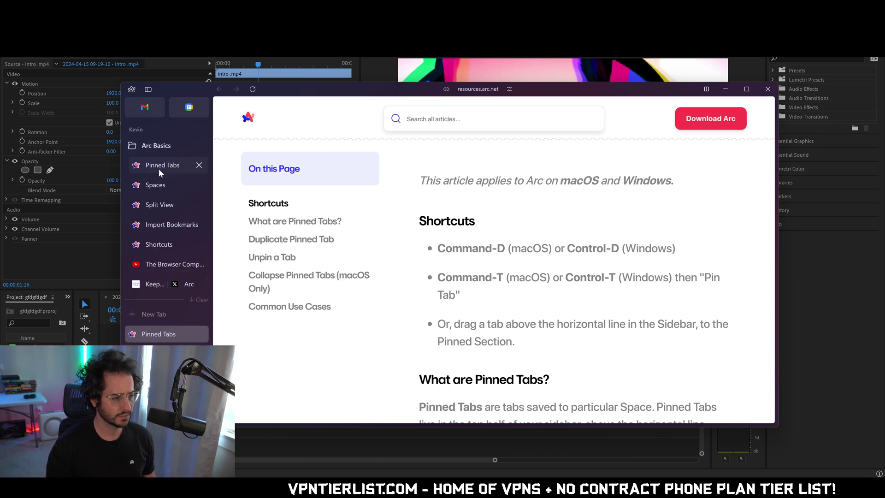
Open the Spaces help article from Arc Basics and scroll down through it
{"action": "left_click", "coordinate": [164, 185]}
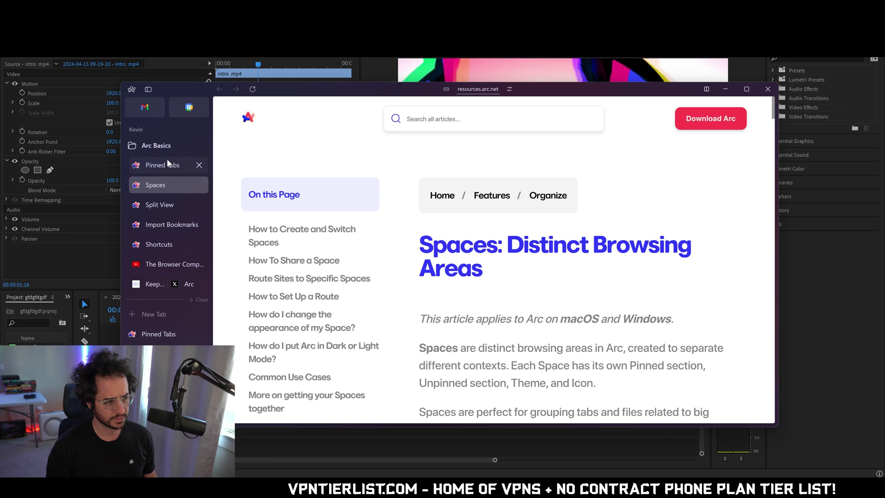
{"action": "scroll", "coordinate": [498, 233], "scroll_direction": "down", "scroll_amount": 2}
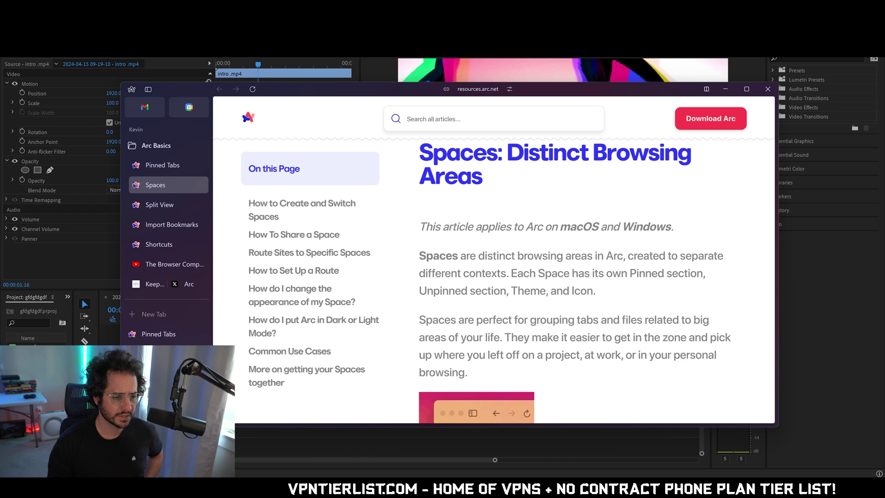
{"action": "scroll", "coordinate": [493, 257], "scroll_direction": "down", "scroll_amount": 1}
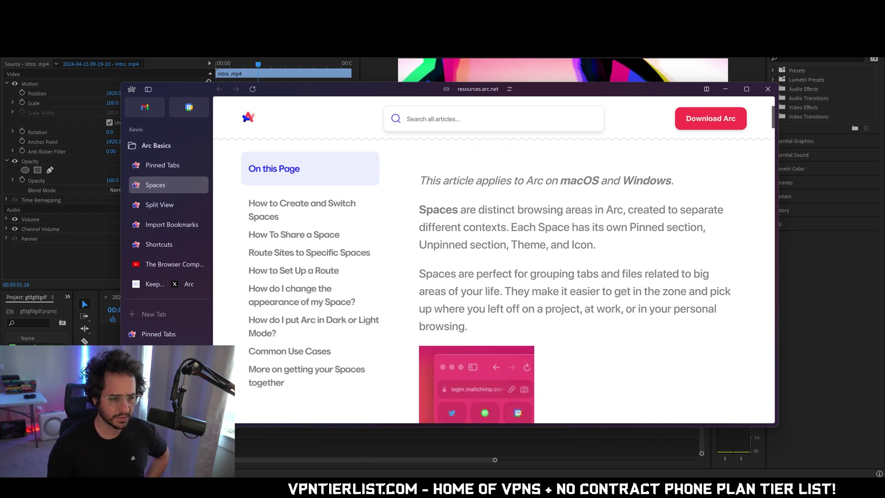
{"action": "scroll", "coordinate": [492, 258], "scroll_direction": "down", "scroll_amount": 1}
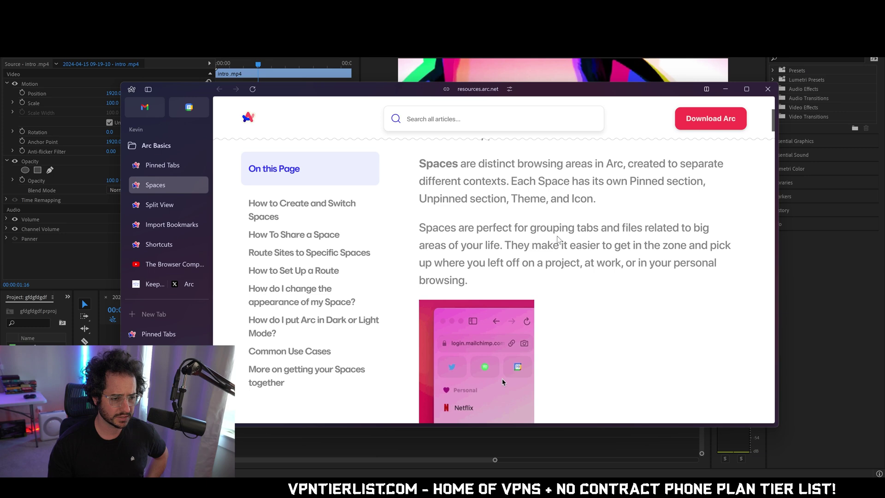
{"action": "scroll", "coordinate": [645, 249], "scroll_direction": "down", "scroll_amount": 1}
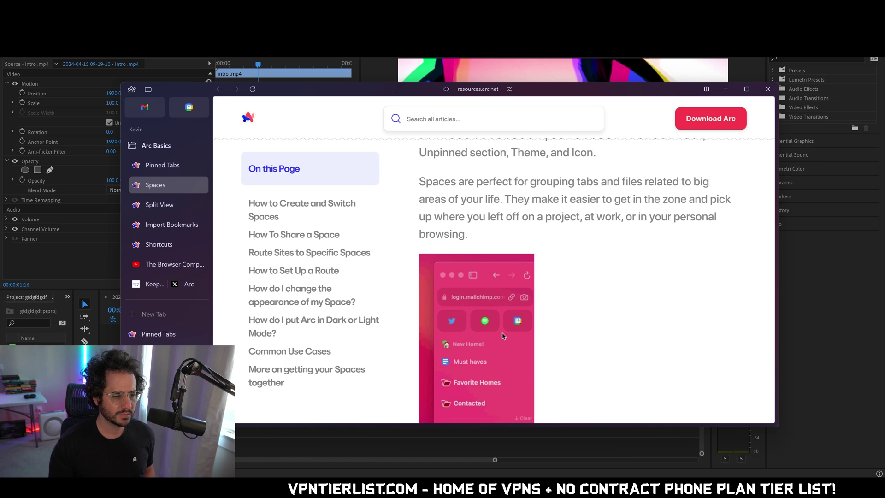
{"action": "scroll", "coordinate": [579, 237], "scroll_direction": "down", "scroll_amount": 7}
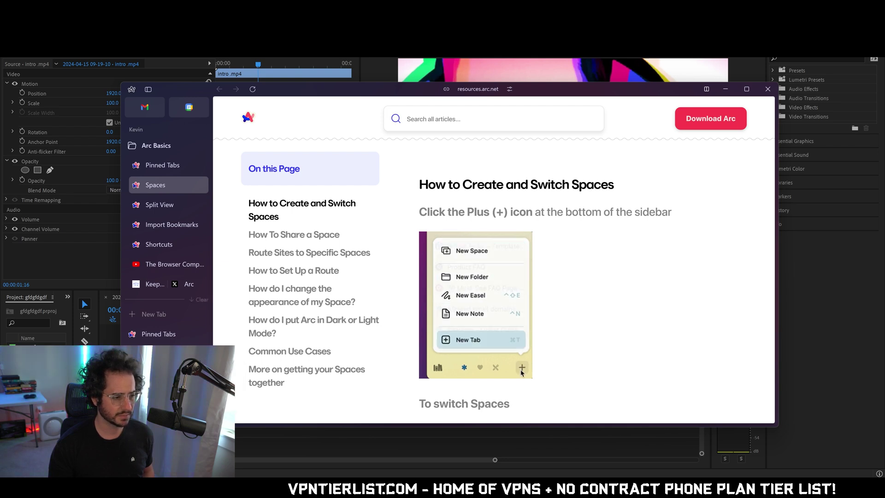
Scroll further down the article to the 'To switch Spaces' section
{"action": "left_click", "coordinate": [131, 90]}
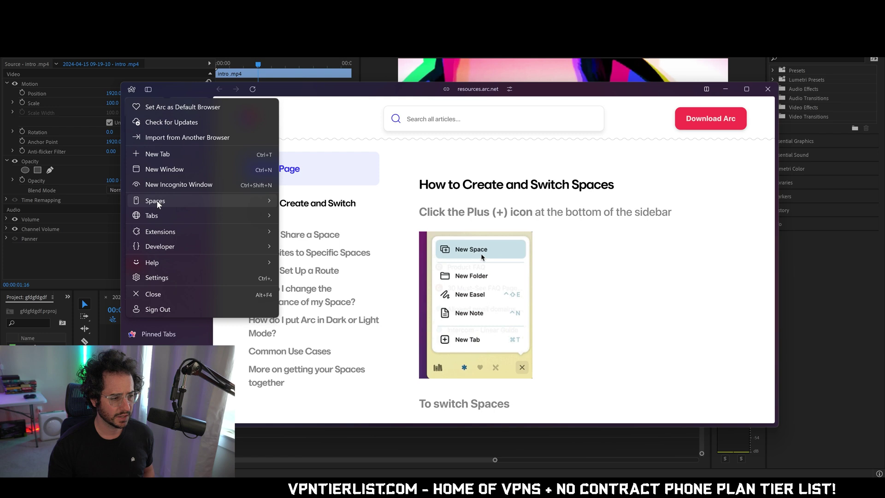
{"action": "mouse_move", "coordinate": [157, 204]}
{"action": "left_click", "coordinate": [599, 253]}
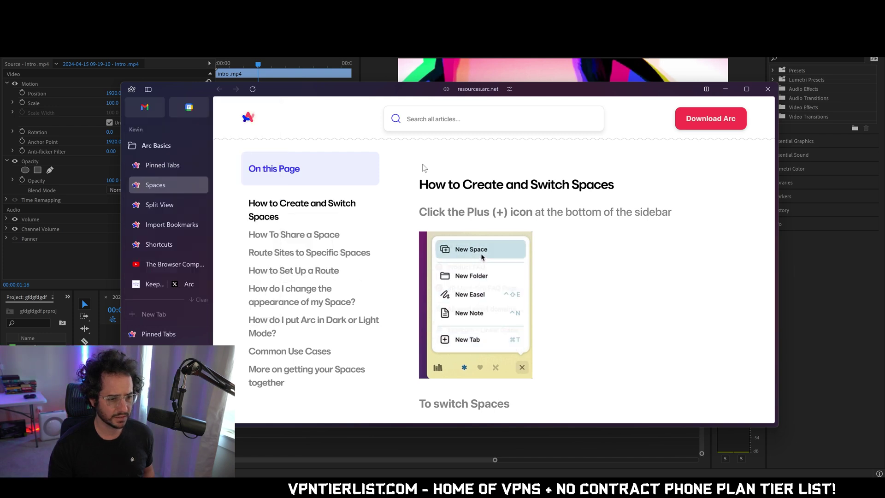
{"action": "left_click_drag", "start_coordinate": [603, 253], "coordinate": [600, 225]}
{"action": "scroll", "coordinate": [601, 224], "scroll_direction": "down", "scroll_amount": 2}
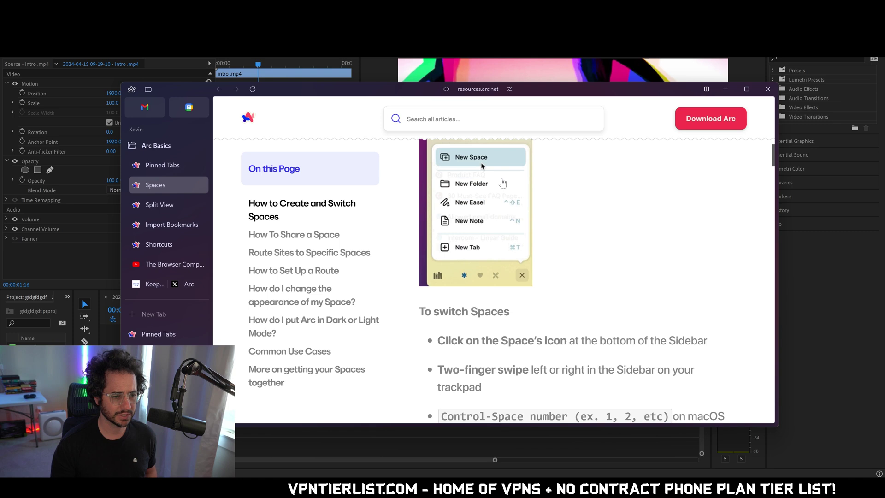
{"action": "scroll", "coordinate": [553, 196], "scroll_direction": "down", "scroll_amount": 2}
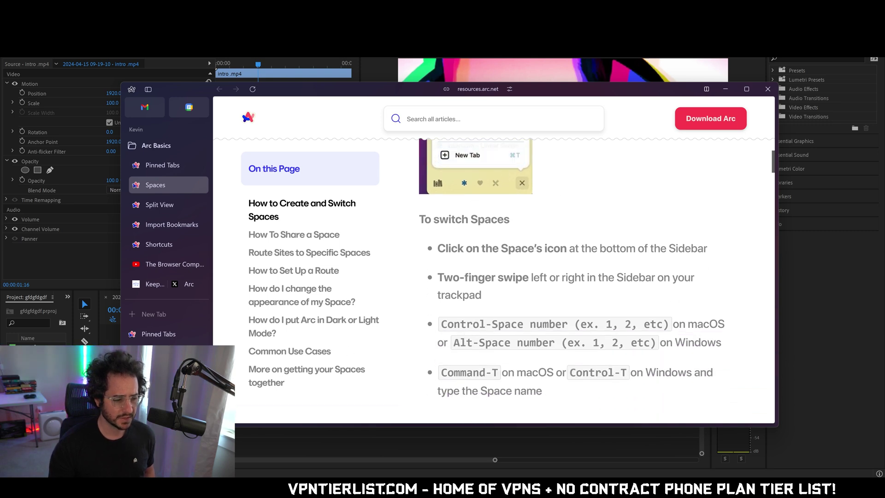
Create a new Space named 'Work'
{"action": "left_click", "coordinate": [203, 412]}
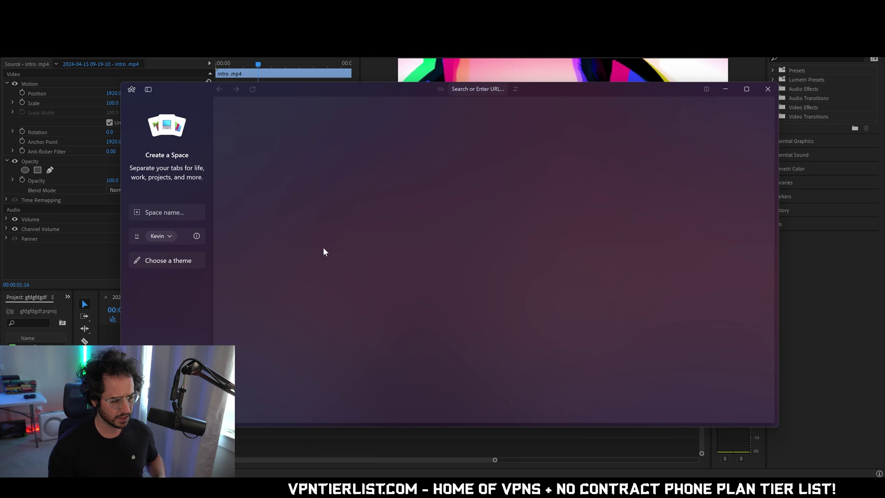
{"action": "type", "text": "Work"}
{"action": "key", "text": "Return"}
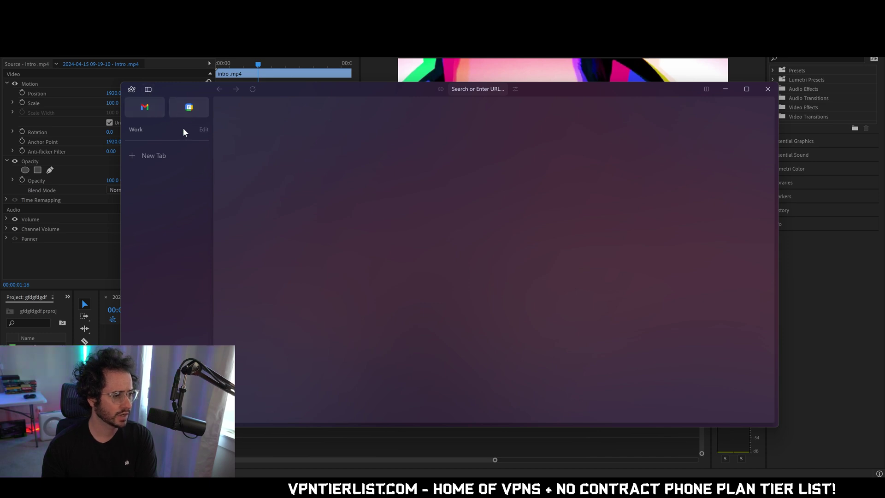
Look over the context options of the Calendar and Gmail favorites
{"action": "right_click", "coordinate": [191, 110]}
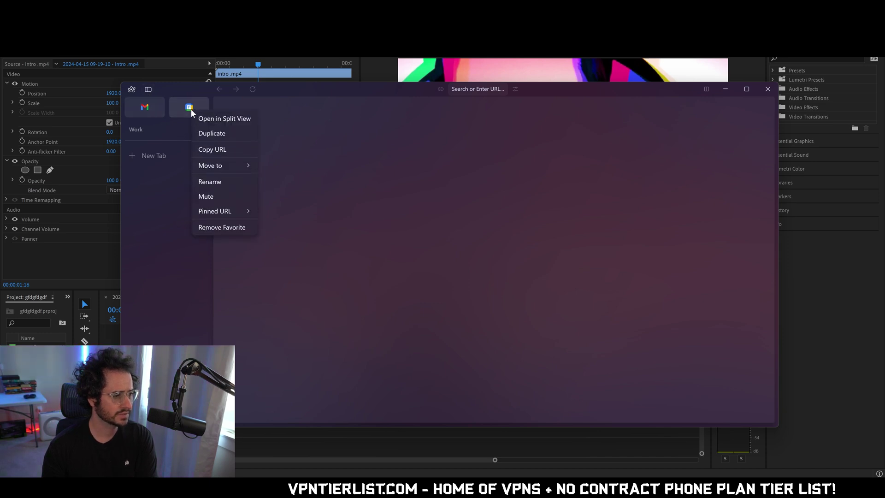
{"action": "left_click", "coordinate": [289, 115]}
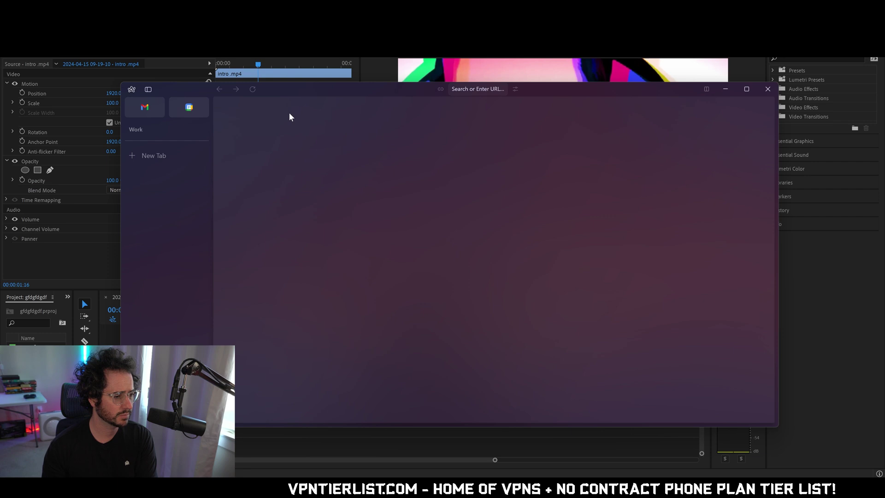
{"action": "right_click", "coordinate": [145, 109]}
{"action": "mouse_move", "coordinate": [187, 210]}
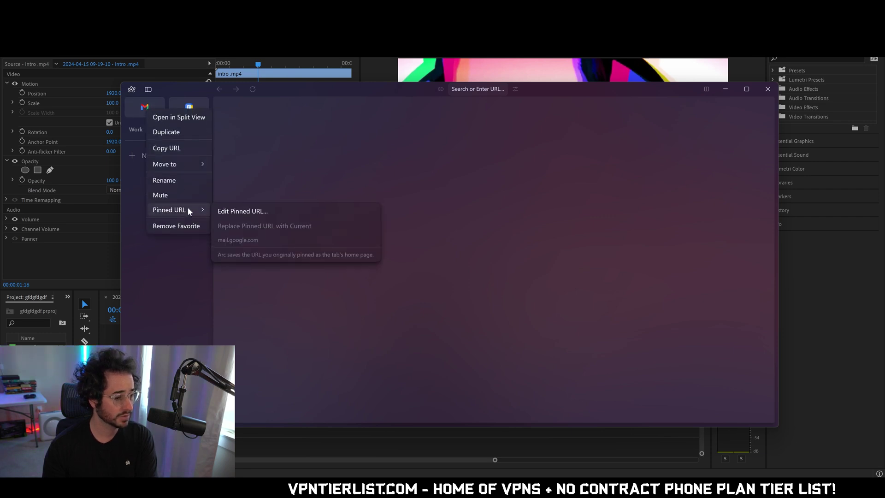
{"action": "left_click", "coordinate": [162, 89]}
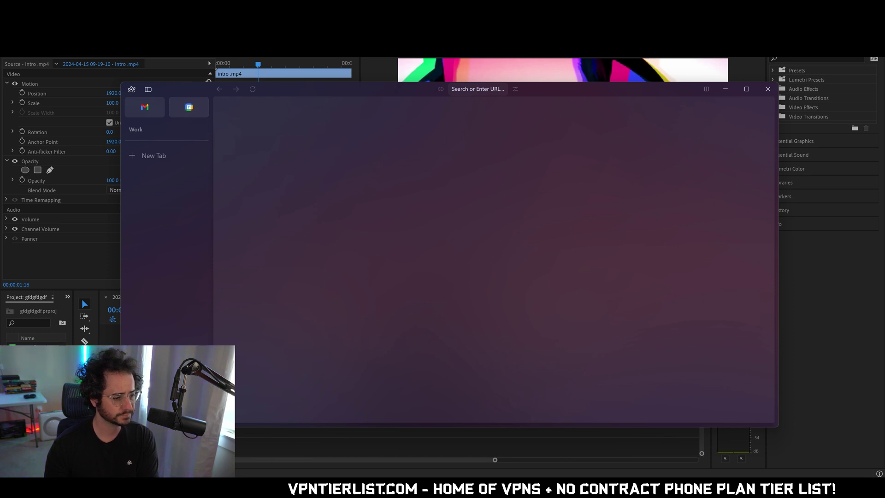
Set the sidebar to auto-hide, then switch from Work back to the original Space
{"action": "left_click", "coordinate": [148, 90]}
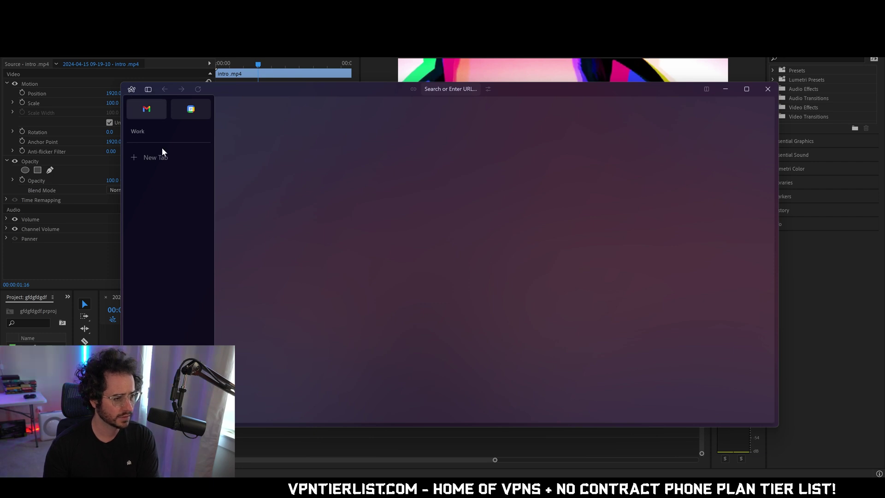
{"action": "scroll", "coordinate": [168, 230], "scroll_direction": "left", "scroll_amount": 3}
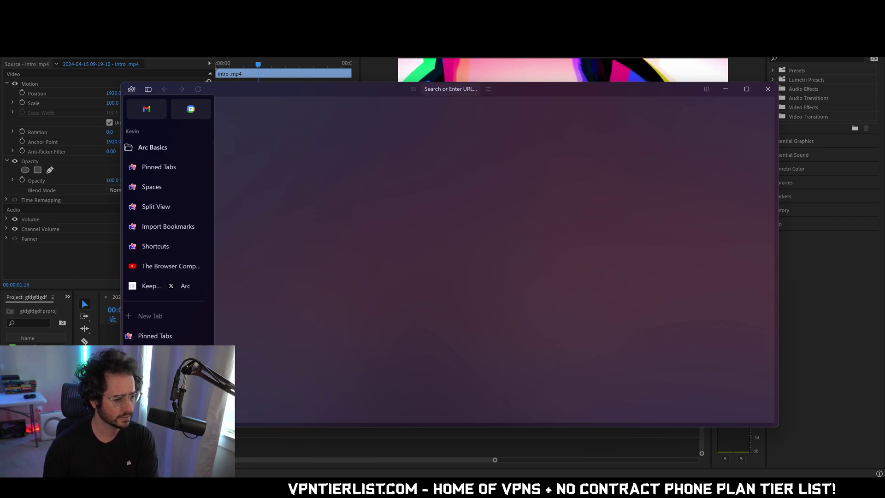
{"action": "scroll", "coordinate": [168, 231], "scroll_direction": "right", "scroll_amount": 3}
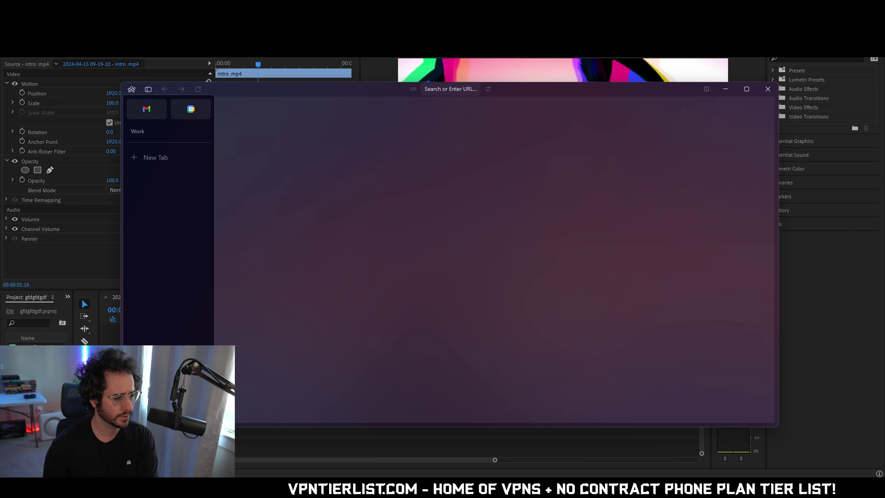
{"action": "scroll", "coordinate": [168, 231], "scroll_direction": "left", "scroll_amount": 3}
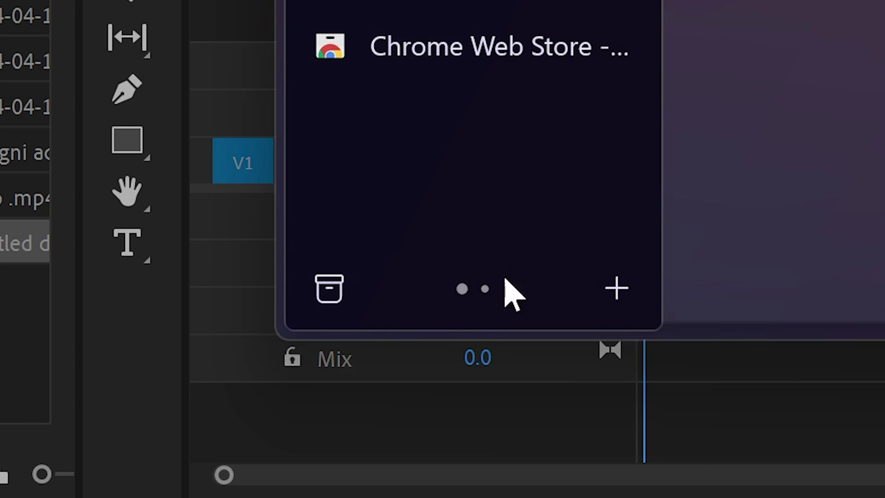
{"action": "left_click", "coordinate": [486, 288]}
{"action": "left_click", "coordinate": [461, 288]}
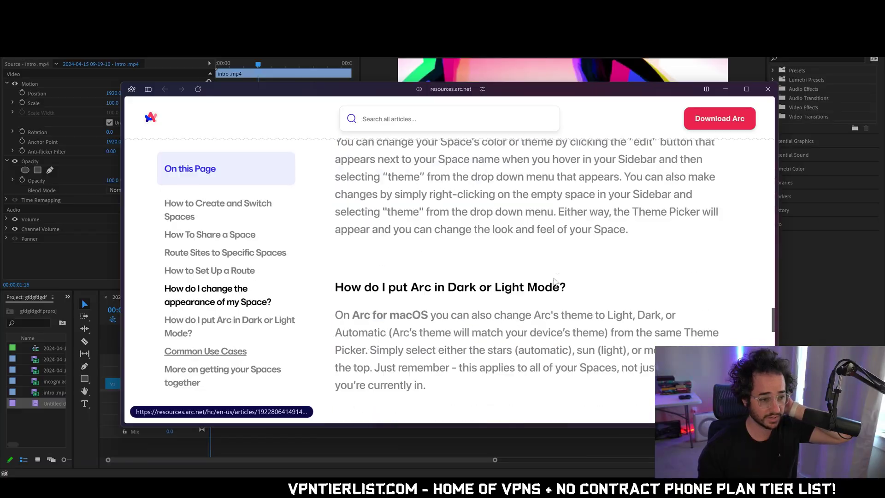
Go from the Import Bookmarks article to the Arc Basics Shortcuts article and scroll to its Quick Navigation table
{"action": "scroll", "coordinate": [555, 281], "scroll_direction": "down", "scroll_amount": 10}
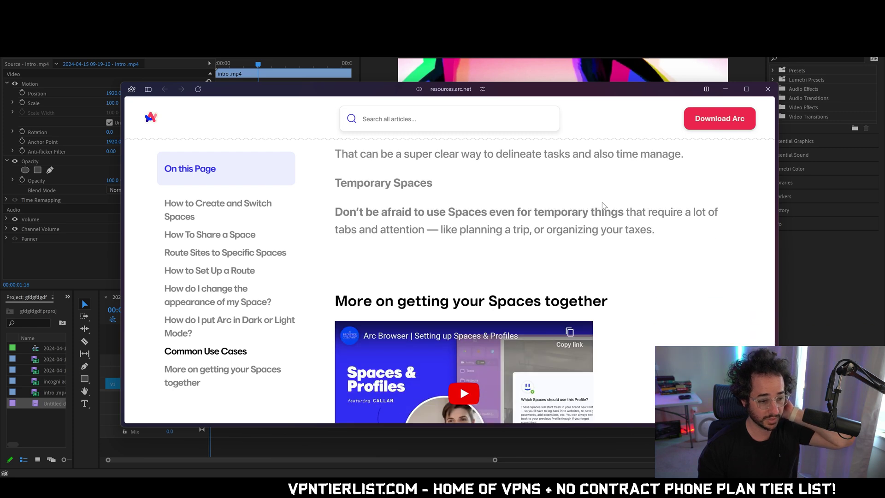
{"action": "scroll", "coordinate": [602, 205], "scroll_direction": "down", "scroll_amount": 4}
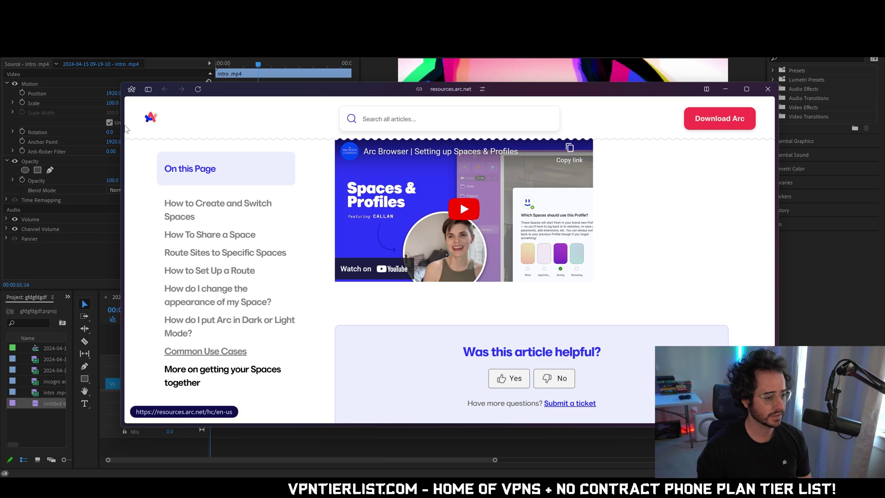
{"action": "mouse_move", "coordinate": [125, 129]}
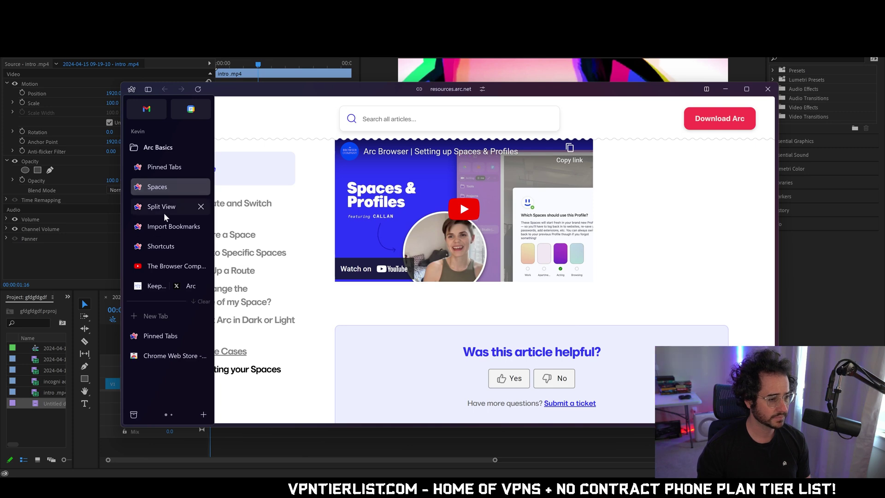
{"action": "left_click", "coordinate": [168, 228]}
{"action": "left_click", "coordinate": [164, 247]}
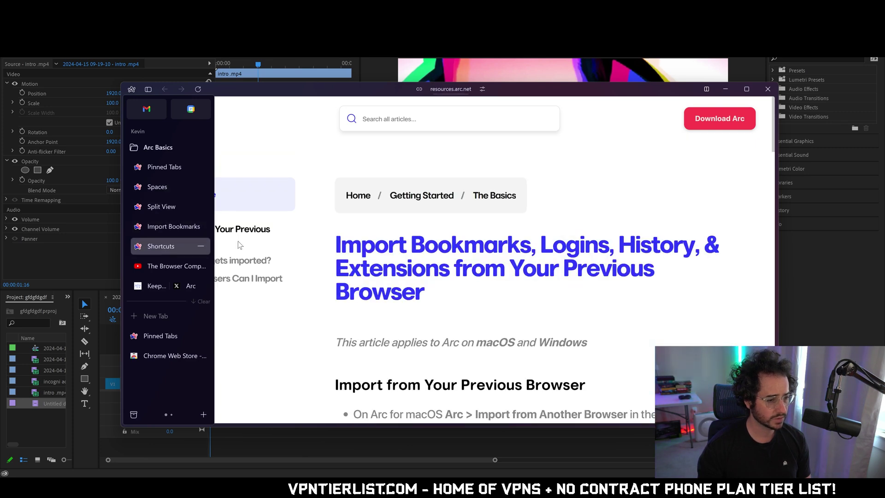
{"action": "scroll", "coordinate": [461, 224], "scroll_direction": "down", "scroll_amount": 5}
{"action": "scroll", "coordinate": [461, 222], "scroll_direction": "down", "scroll_amount": 15}
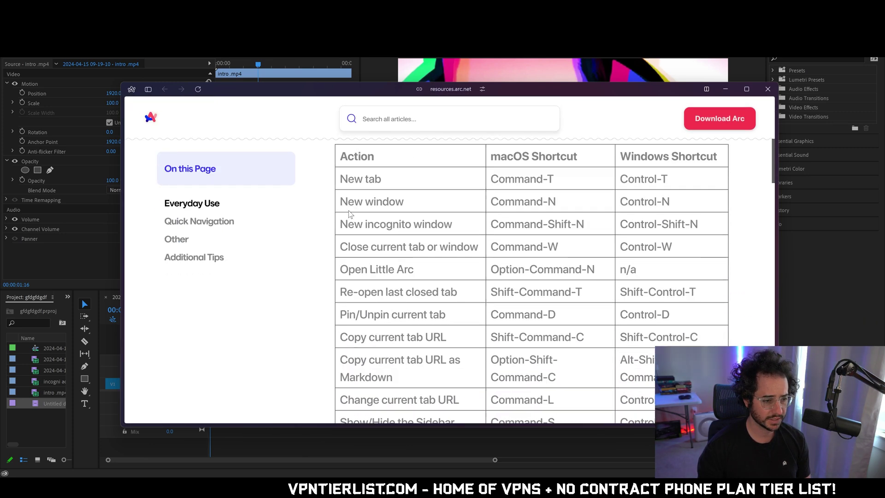
{"action": "mouse_move", "coordinate": [126, 208]}
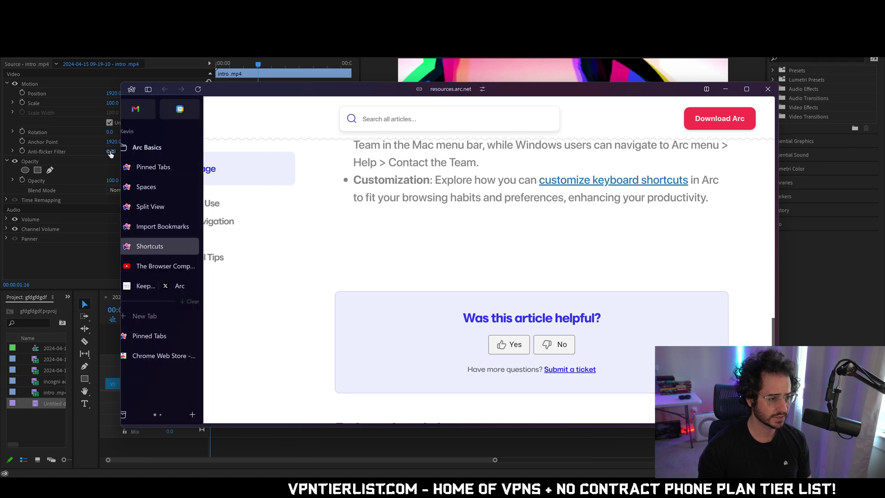
{"action": "scroll", "coordinate": [172, 216], "scroll_direction": "up", "scroll_amount": 10}
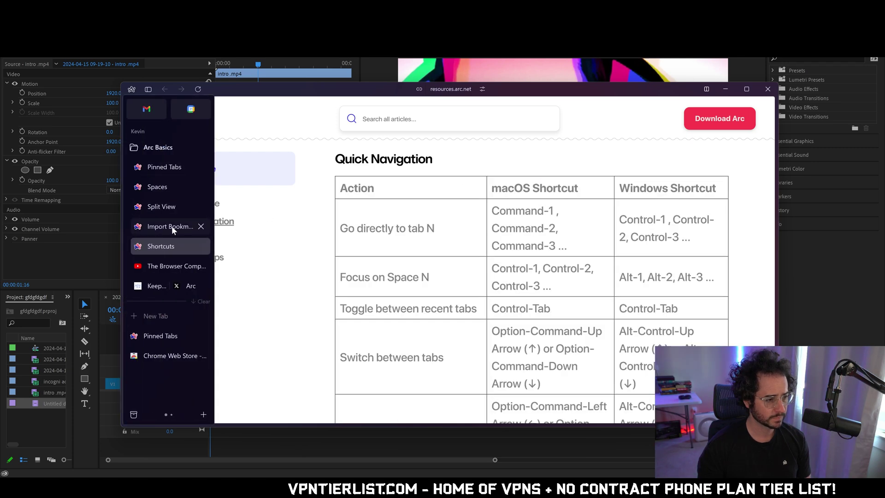
Collapse and re-expand Arc Basics, then add a new Untitled folder to the personal space
{"action": "left_click", "coordinate": [167, 149]}
{"action": "left_click", "coordinate": [170, 149]}
{"action": "left_click", "coordinate": [170, 149]}
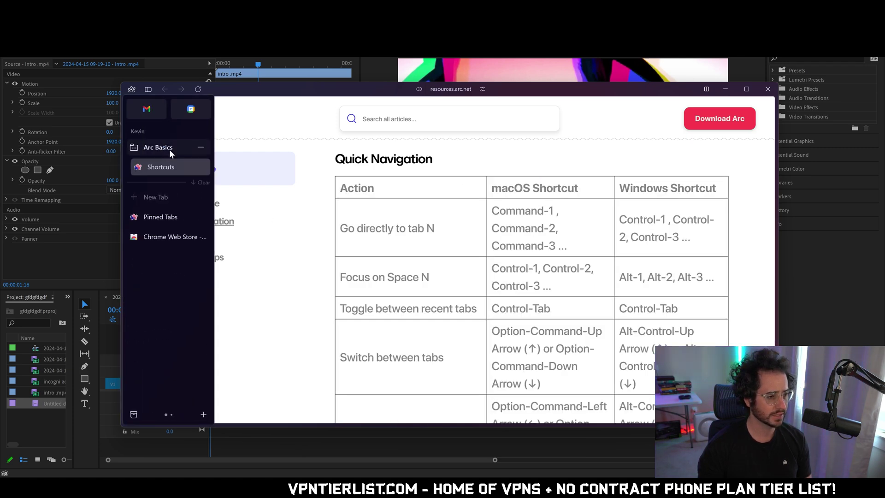
{"action": "left_click", "coordinate": [170, 148]}
{"action": "right_click", "coordinate": [177, 137]}
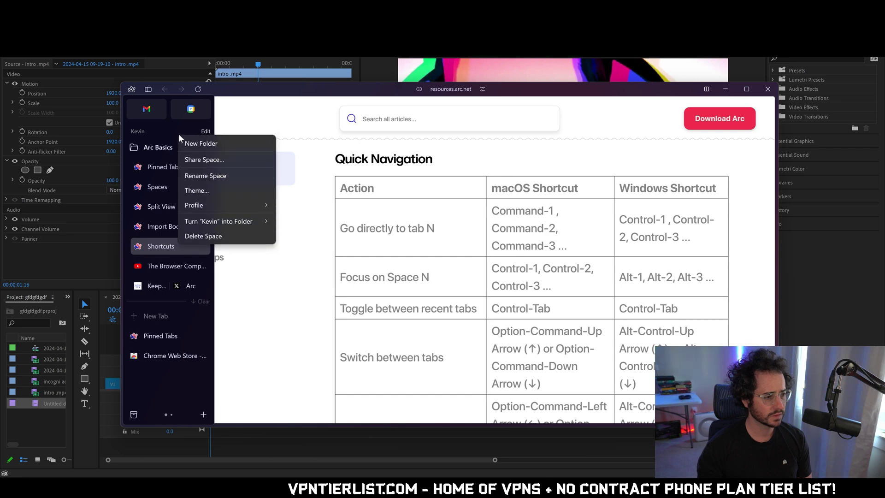
{"action": "left_click", "coordinate": [216, 144]}
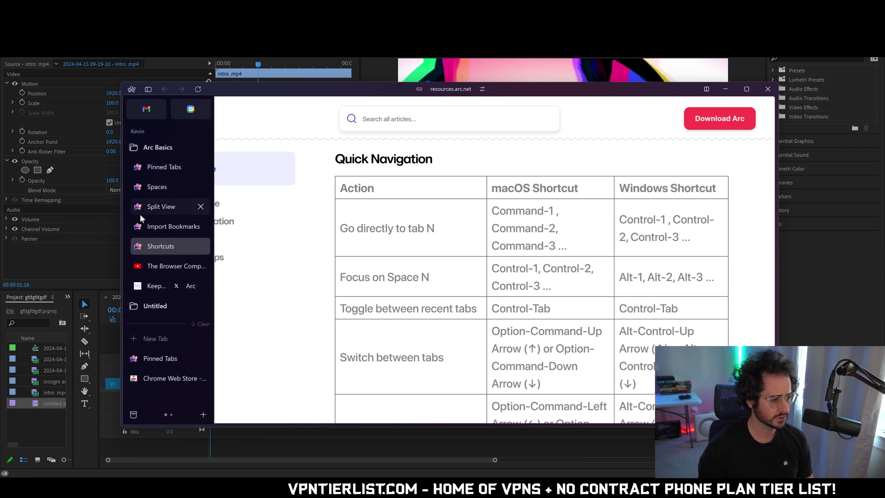
Switch to the Work space and back, then bring up Arc's main menu
{"action": "left_click", "coordinate": [171, 415]}
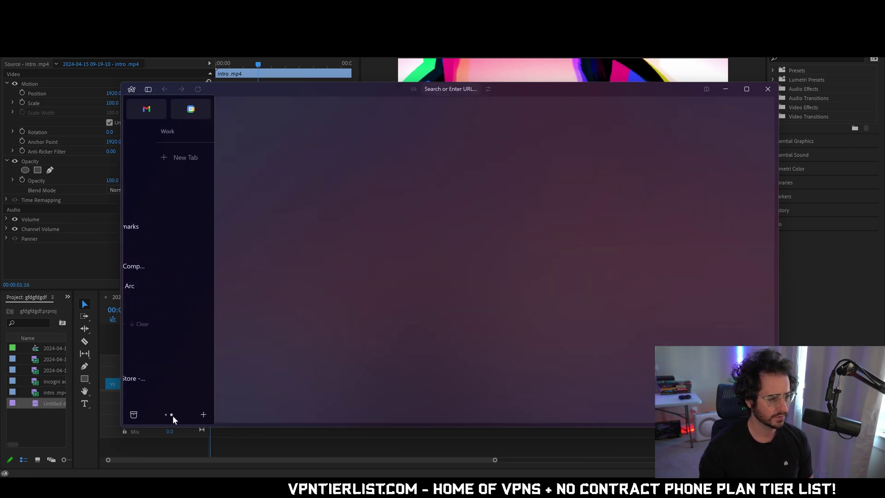
{"action": "left_click", "coordinate": [165, 414]}
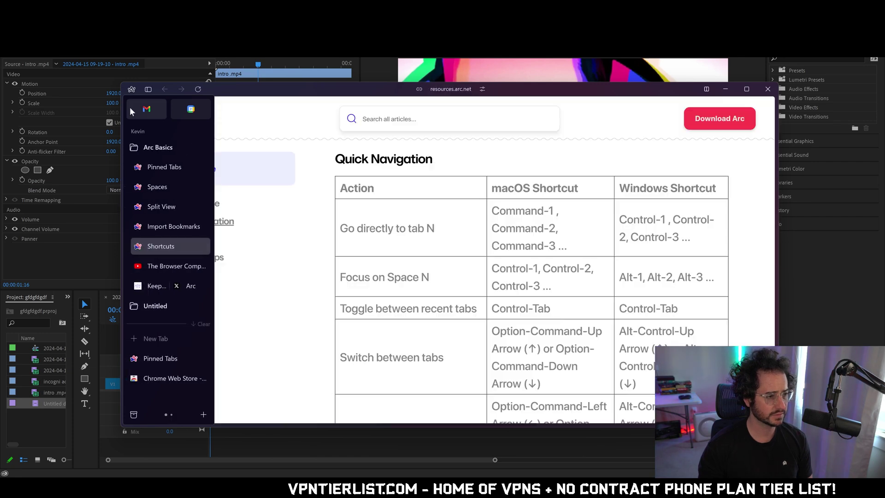
{"action": "left_click", "coordinate": [131, 91]}
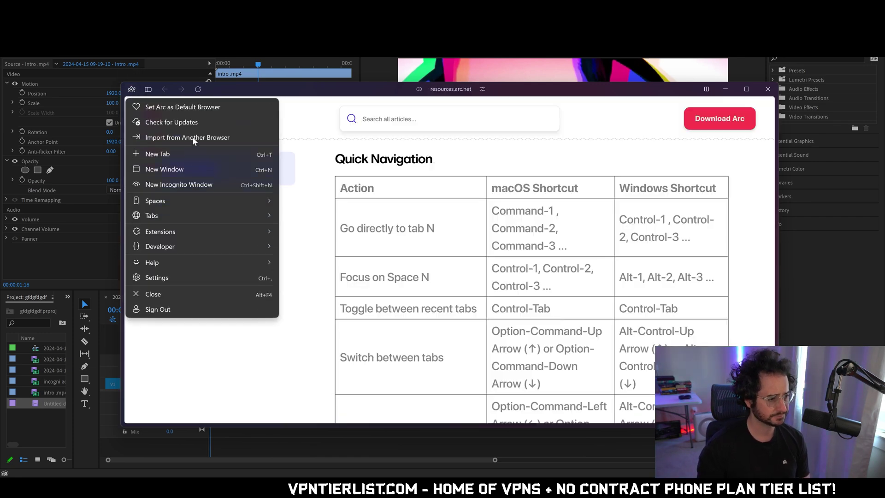
{"action": "mouse_move", "coordinate": [176, 201]}
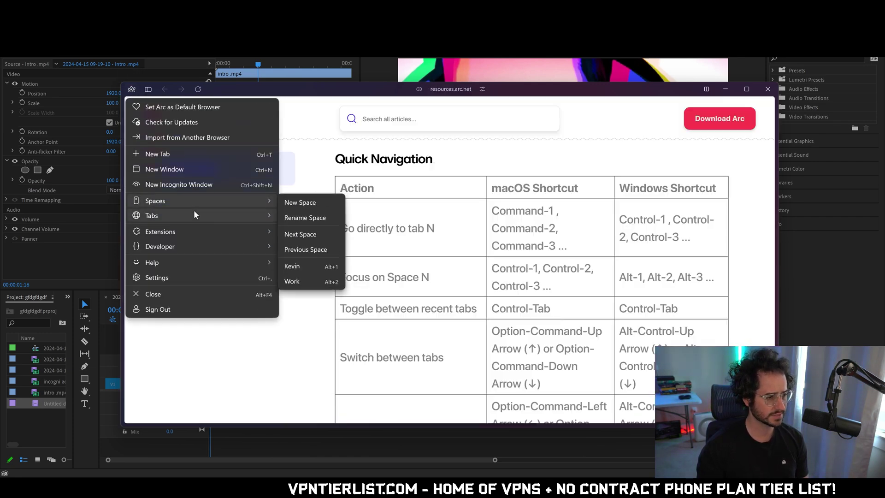
{"action": "mouse_move", "coordinate": [194, 213]}
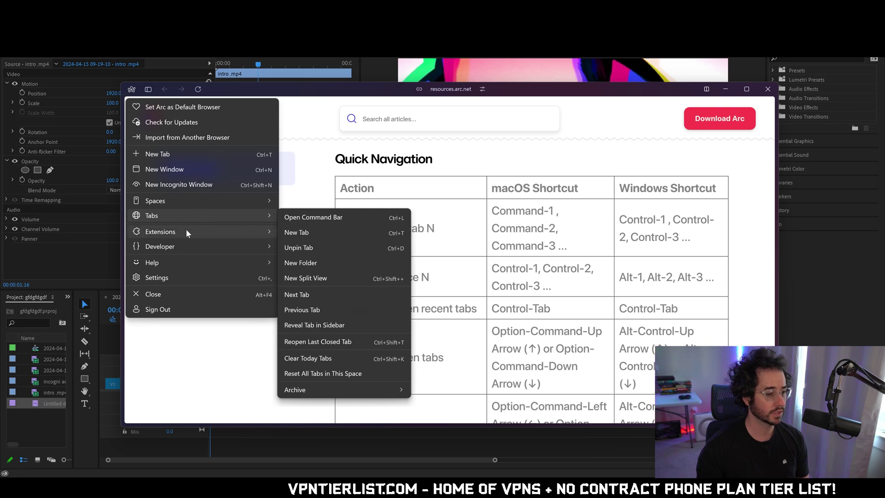
{"action": "mouse_move", "coordinate": [186, 230]}
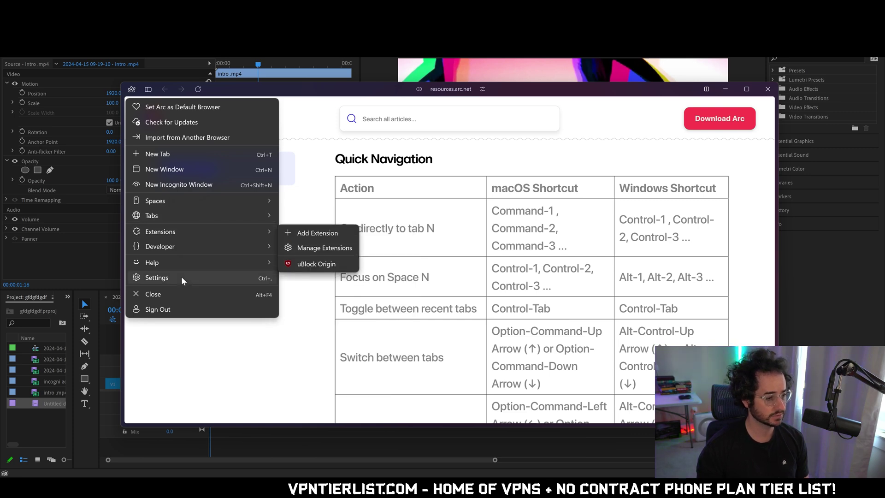
In Settings, change the Window backdrop from Mica to Acrylic
{"action": "left_click", "coordinate": [212, 274]}
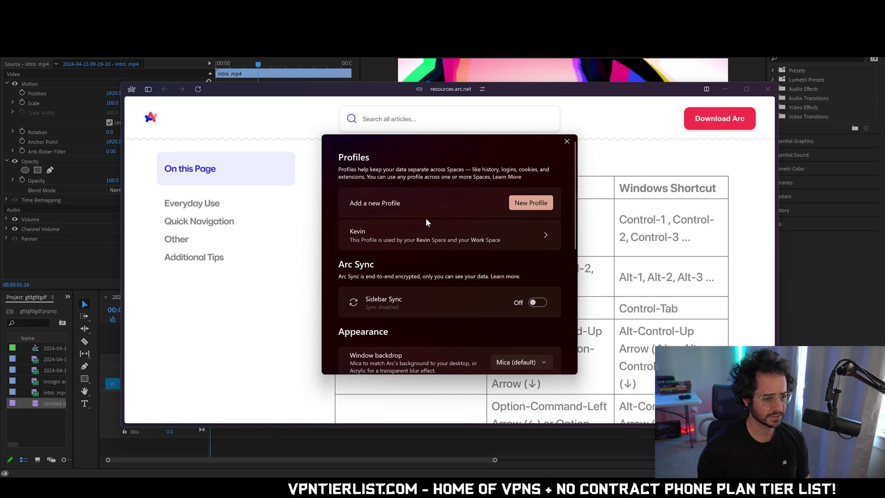
{"action": "scroll", "coordinate": [477, 223], "scroll_direction": "down", "scroll_amount": 2}
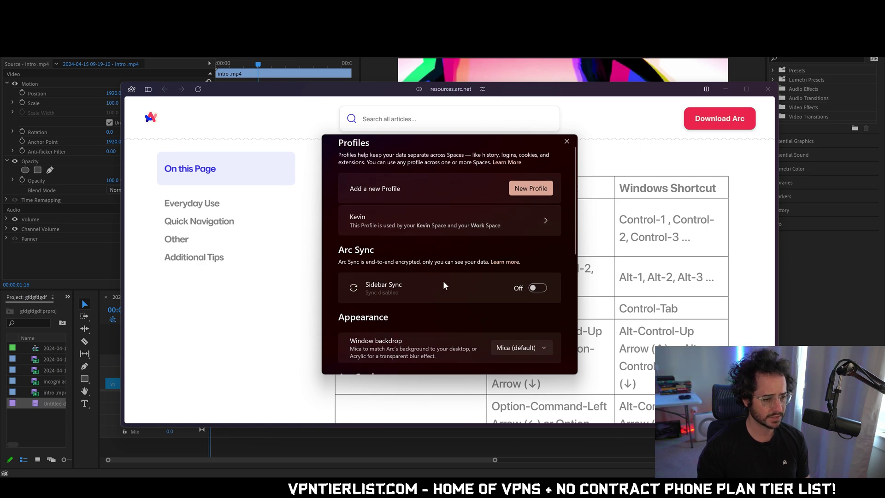
{"action": "scroll", "coordinate": [458, 266], "scroll_direction": "down", "scroll_amount": 2}
{"action": "left_click", "coordinate": [529, 275]}
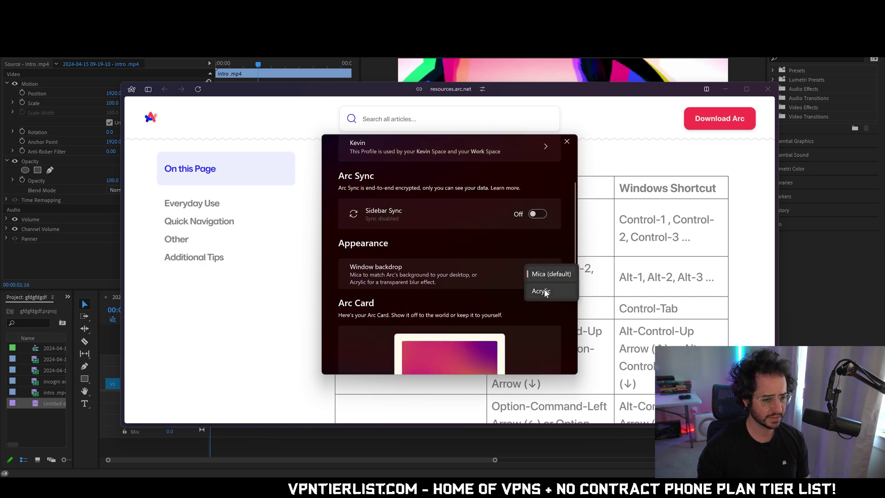
{"action": "left_click", "coordinate": [537, 289]}
{"action": "scroll", "coordinate": [527, 273], "scroll_direction": "down", "scroll_amount": 5}
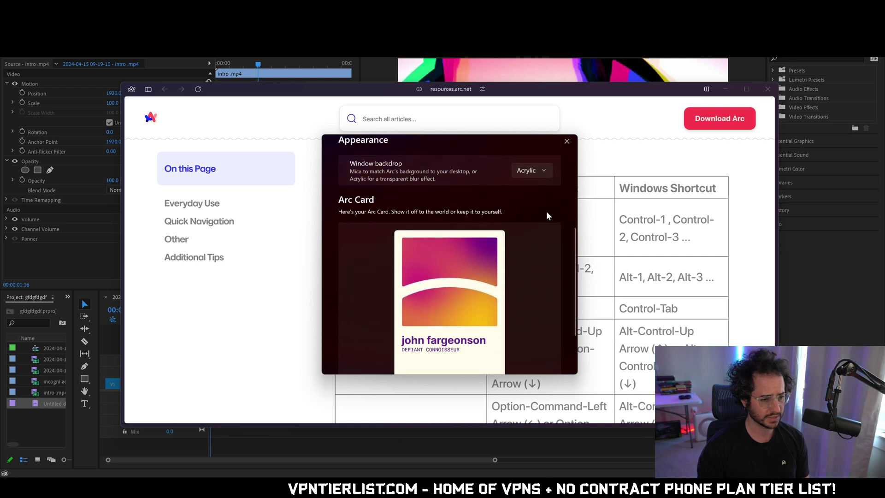
{"action": "left_click", "coordinate": [175, 358]}
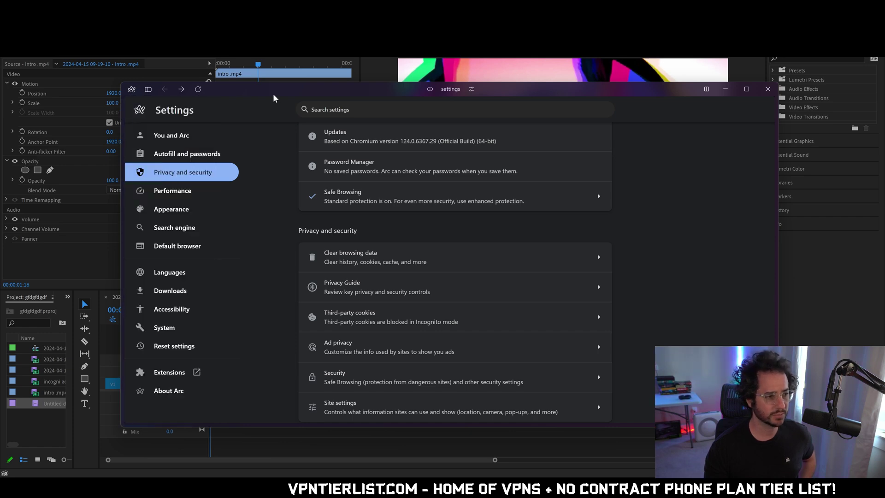
Dock and re-float the sidebar, then open the Split View help article
{"action": "left_click", "coordinate": [148, 88]}
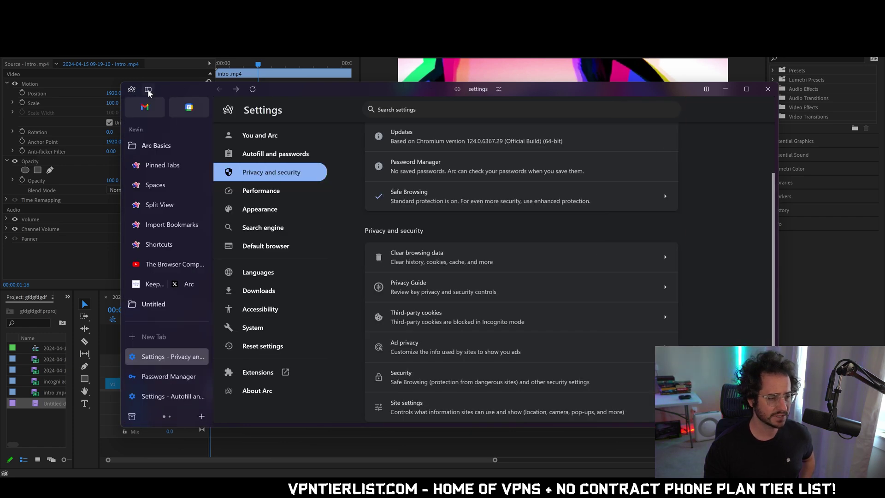
{"action": "left_click", "coordinate": [147, 88]}
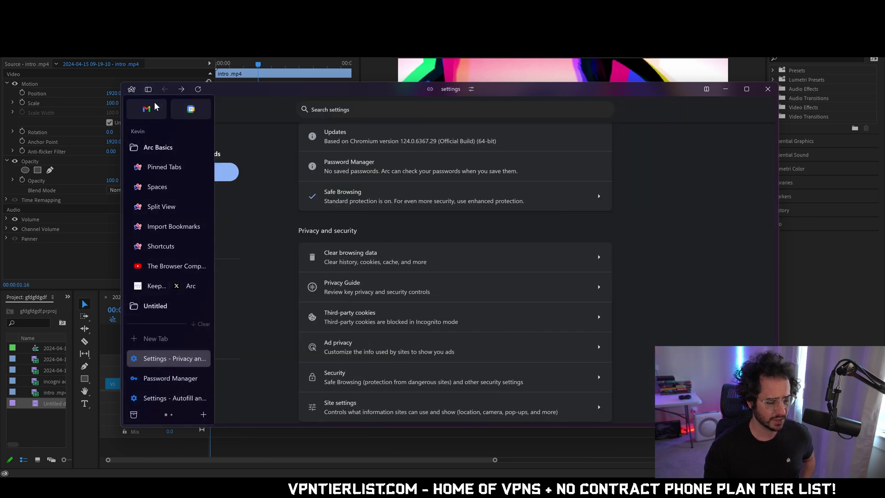
{"action": "left_click", "coordinate": [170, 208]}
Switch to the Weekend Update YouTube tab and maximize the Arc window
{"action": "scroll", "coordinate": [413, 240], "scroll_direction": "down", "scroll_amount": 10}
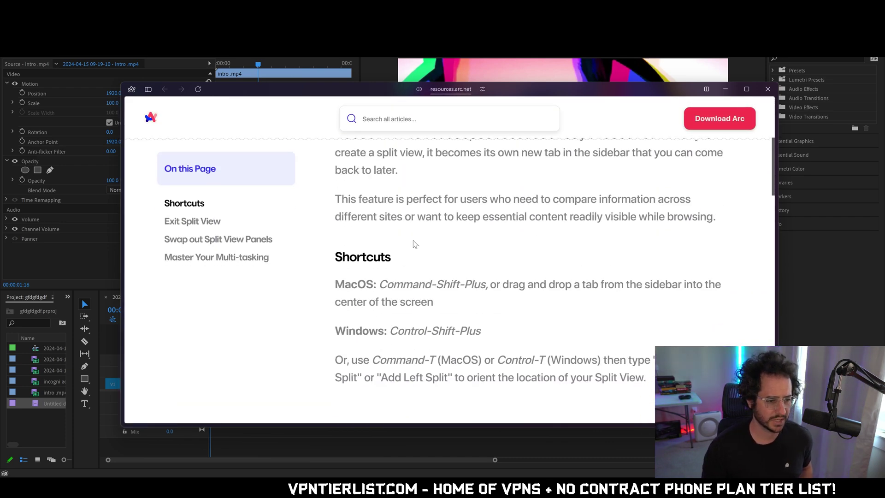
{"action": "key", "text": "ctrl+w"}
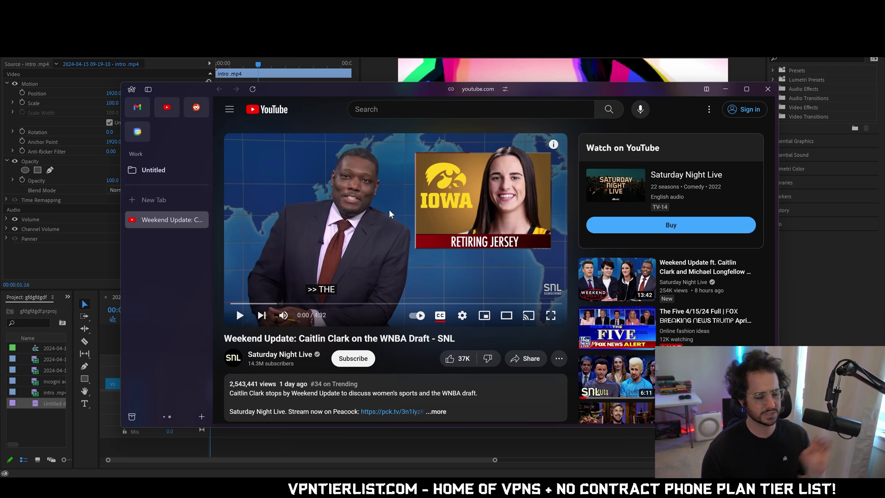
{"action": "left_click", "coordinate": [747, 89]}
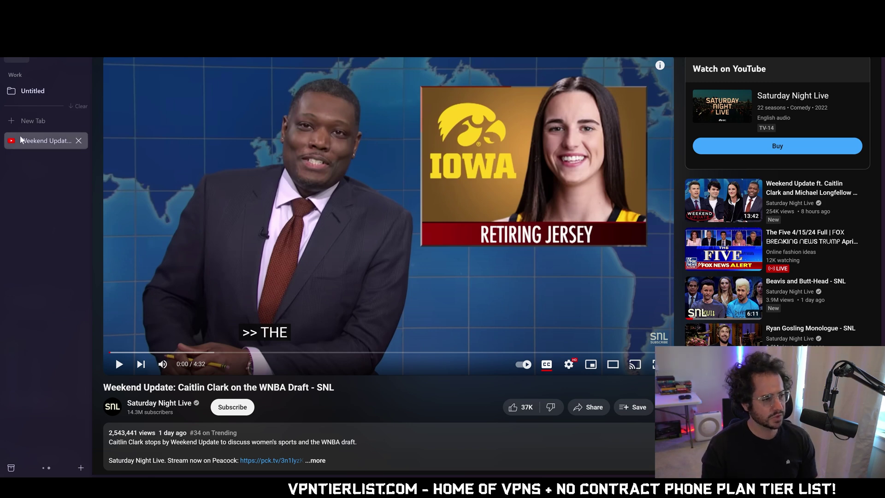
Put the Weekend Update video in a split view beside the Reddit feed
{"action": "key", "text": "ctrl+Tab"}
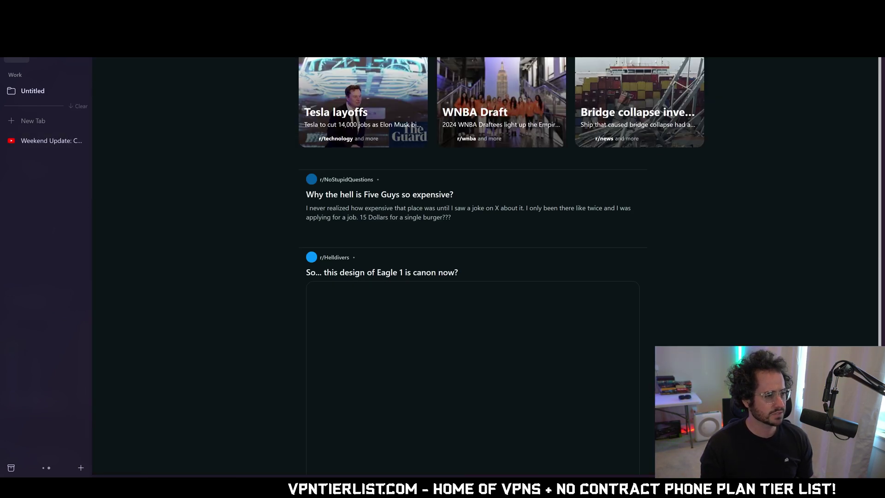
{"action": "right_click", "coordinate": [82, 54]}
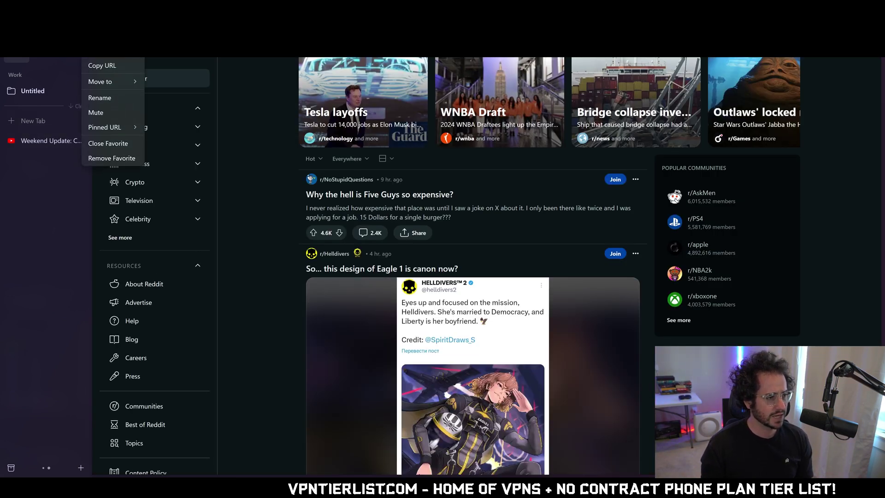
{"action": "key", "text": "ctrl+t"}
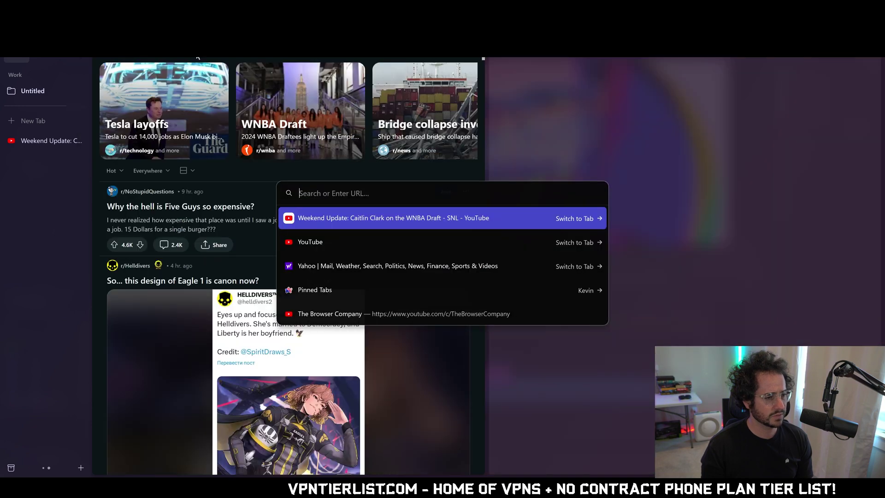
{"action": "left_click", "coordinate": [359, 219], "text": "shift"}
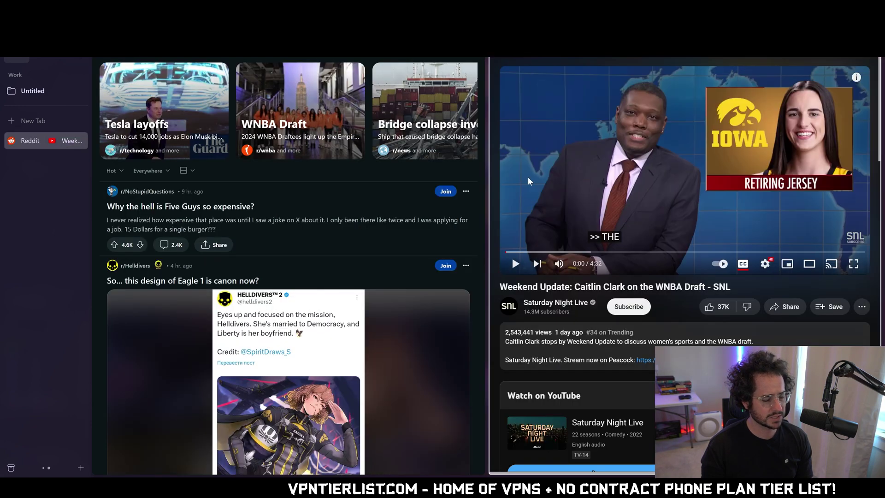
Scroll down and back up through the Reddit and YouTube split-view panes
{"action": "scroll", "coordinate": [427, 233], "scroll_direction": "down", "scroll_amount": 20}
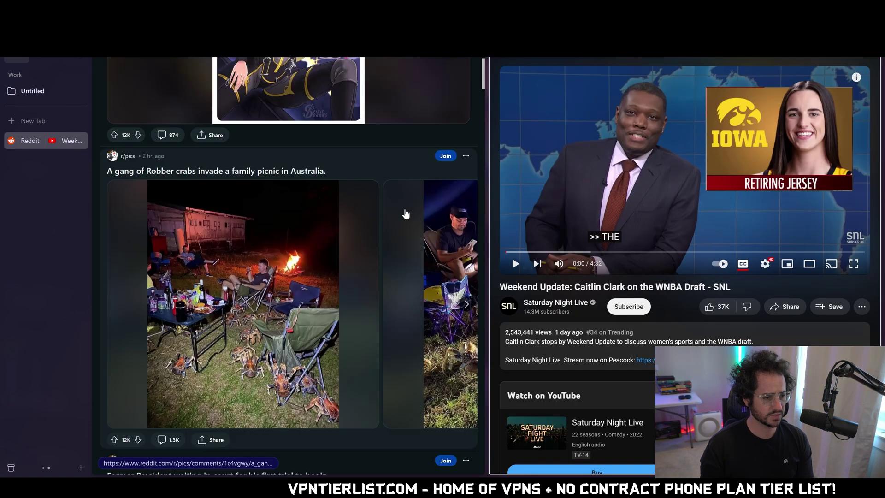
{"action": "scroll", "coordinate": [654, 167], "scroll_direction": "down", "scroll_amount": 15}
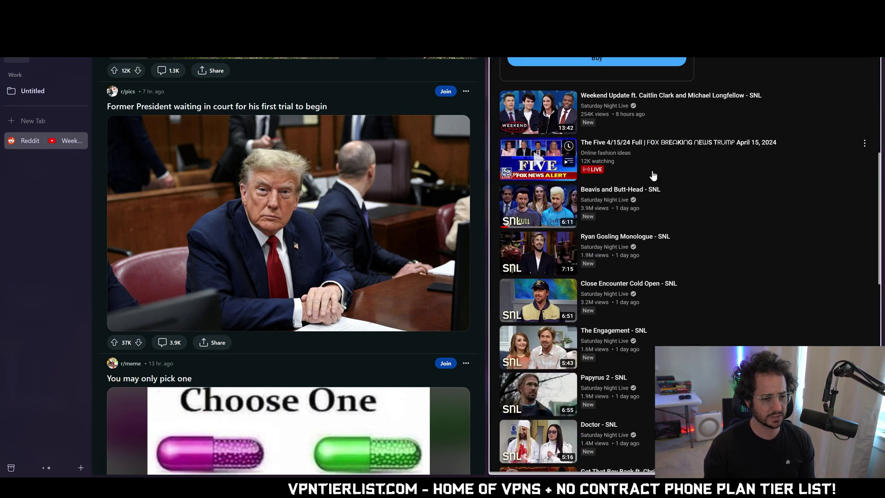
{"action": "scroll", "coordinate": [332, 209], "scroll_direction": "down", "scroll_amount": 5}
{"action": "scroll", "coordinate": [332, 209], "scroll_direction": "down", "scroll_amount": 9}
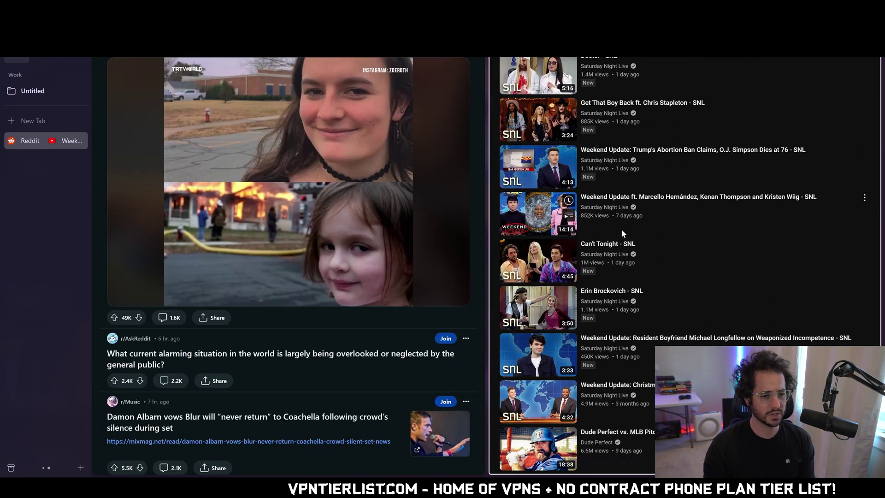
{"action": "scroll", "coordinate": [620, 229], "scroll_direction": "down", "scroll_amount": 12}
{"action": "scroll", "coordinate": [357, 245], "scroll_direction": "down", "scroll_amount": 15}
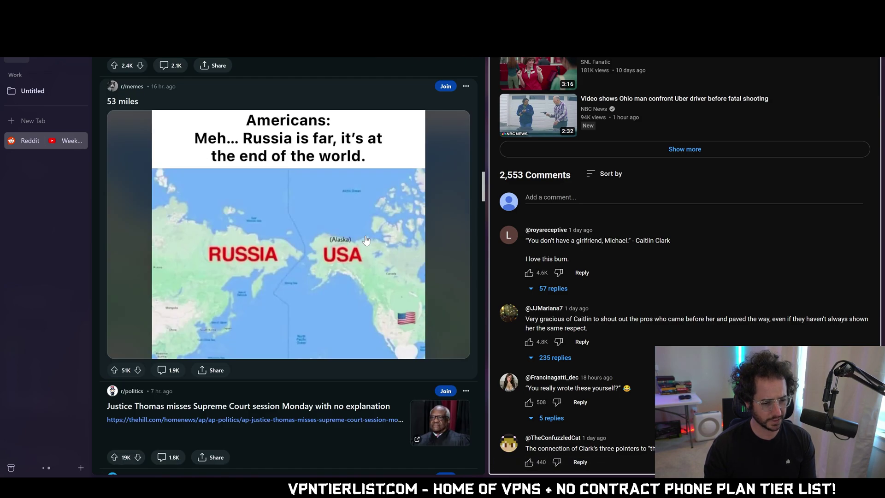
{"action": "scroll", "coordinate": [364, 242], "scroll_direction": "up", "scroll_amount": 7}
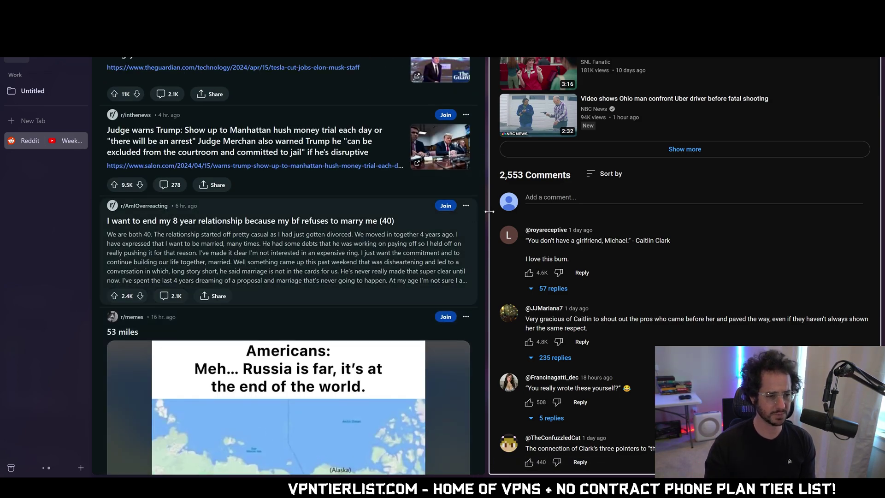
{"action": "scroll", "coordinate": [497, 203], "scroll_direction": "up", "scroll_amount": 10}
{"action": "scroll", "coordinate": [322, 230], "scroll_direction": "up", "scroll_amount": 6}
{"action": "scroll", "coordinate": [196, 201], "scroll_direction": "up", "scroll_amount": 20}
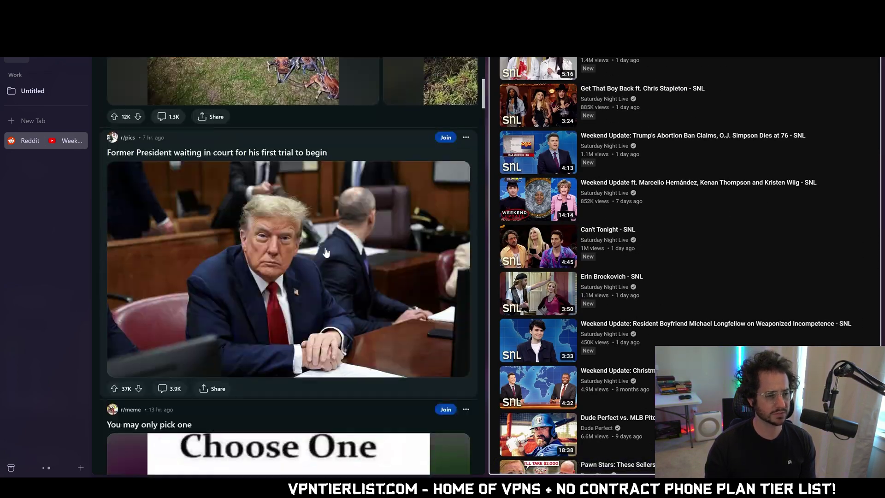
{"action": "scroll", "coordinate": [508, 286], "scroll_direction": "up", "scroll_amount": 15}
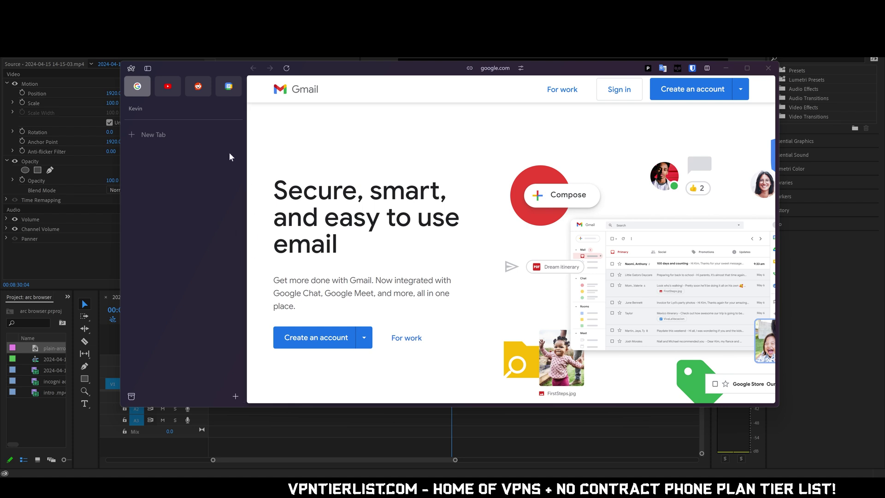
Create a new space named 'prawn', then switch away and back to it
{"action": "left_click", "coordinate": [236, 397]}
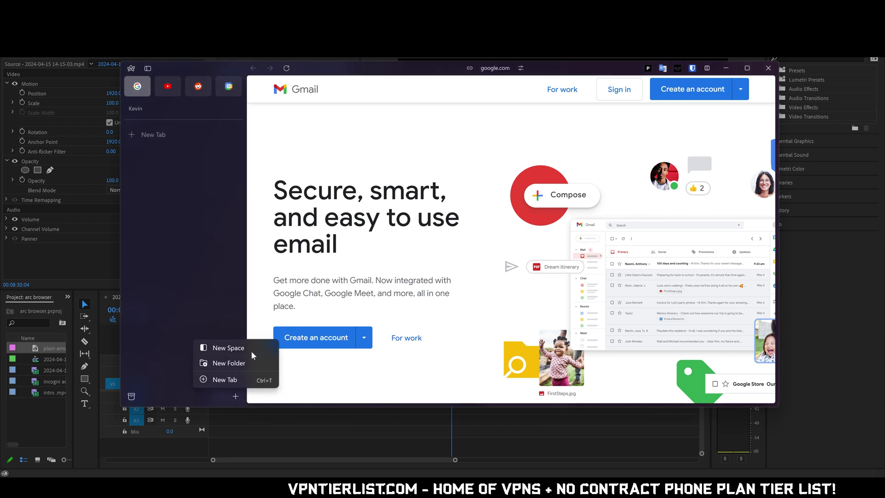
{"action": "left_click", "coordinate": [254, 349]}
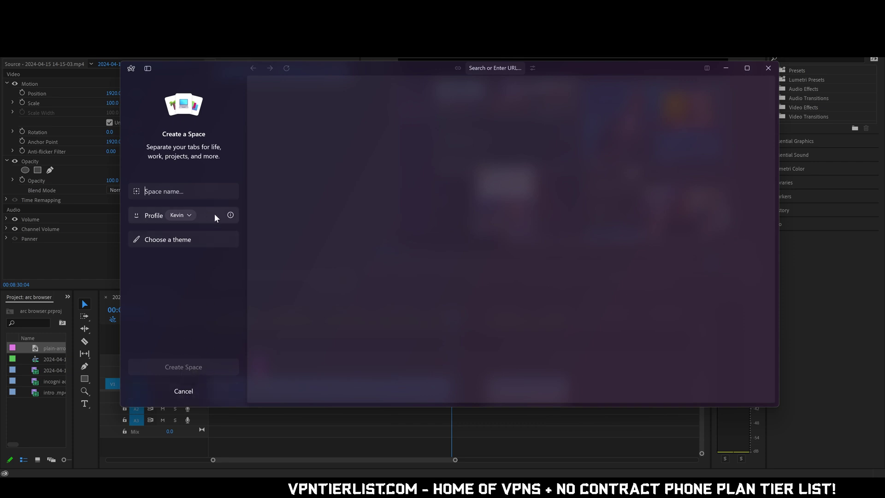
{"action": "type", "text": "prawn"}
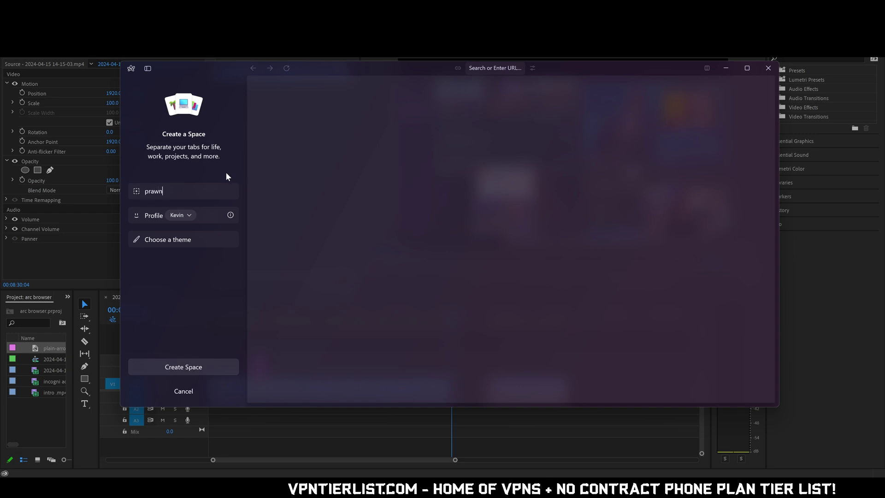
{"action": "left_click", "coordinate": [212, 368]}
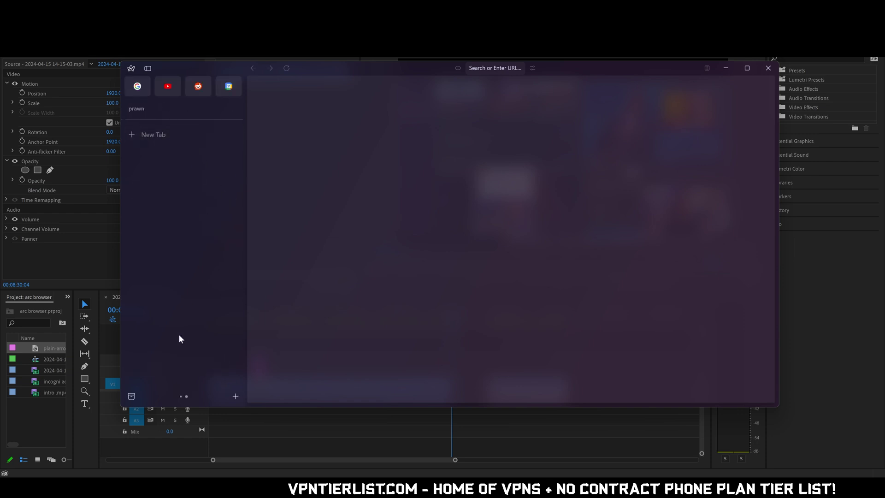
{"action": "left_click", "coordinate": [181, 396]}
{"action": "left_click", "coordinate": [187, 396]}
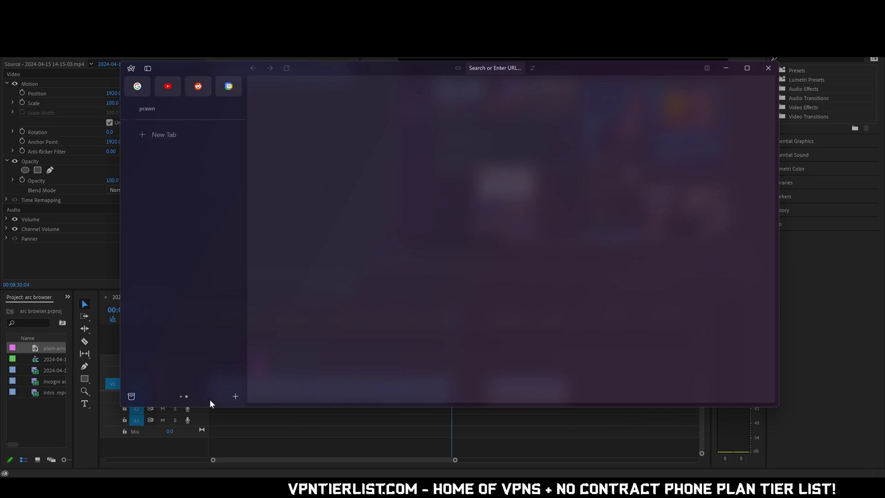